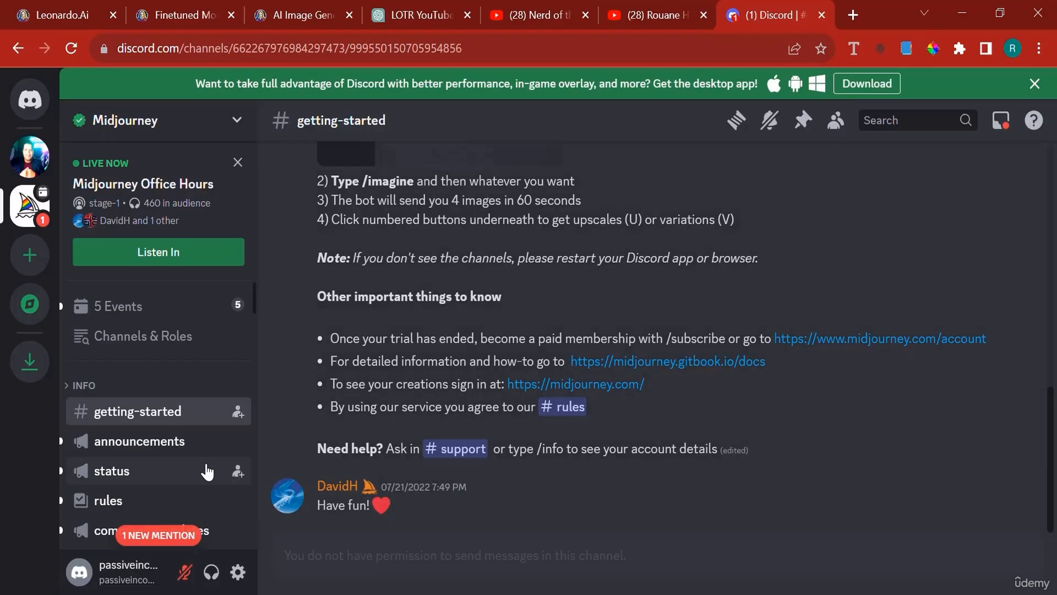
Step: Open the newbies-56 newcomer room in the Midjourney server to view its generated images
scroll(208, 466, "down", 10)
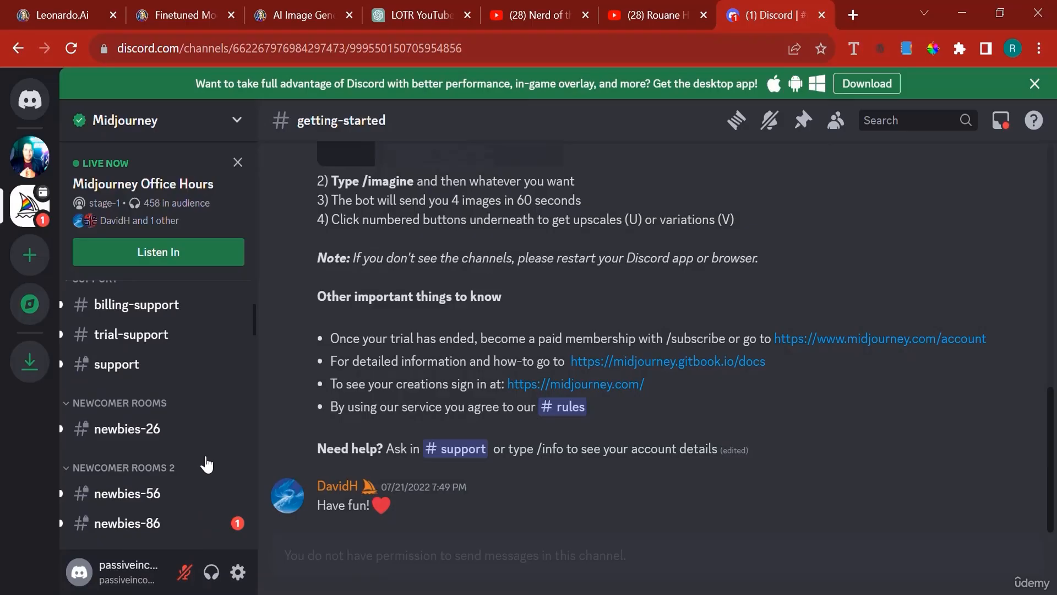
left_click(113, 494)
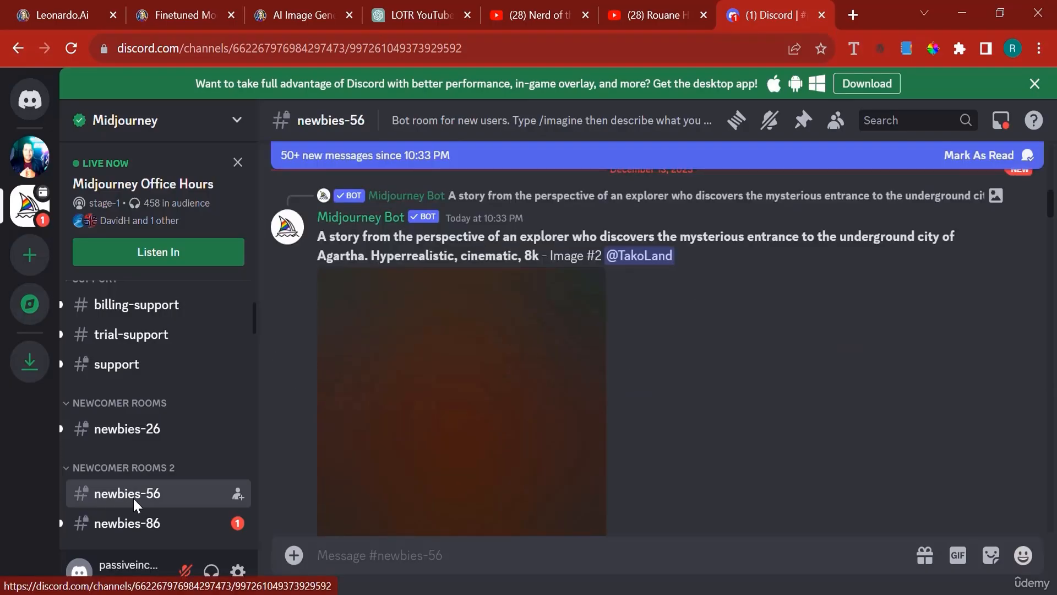
left_click(231, 474)
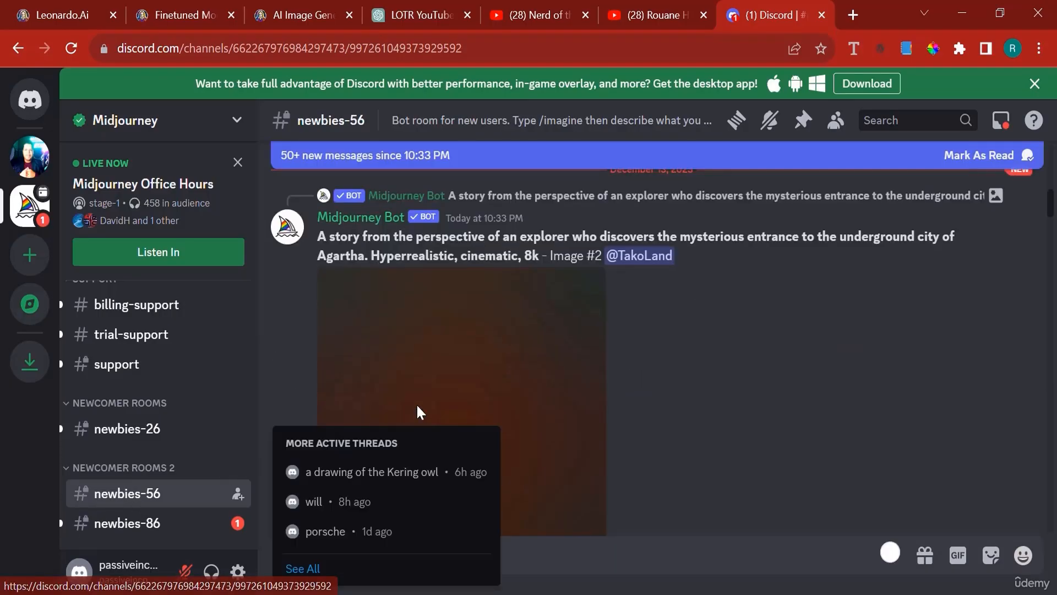
Step: Switch to the Discord desktop app and open the direct message conversation with Midjourney Bot
left_click(825, 14)
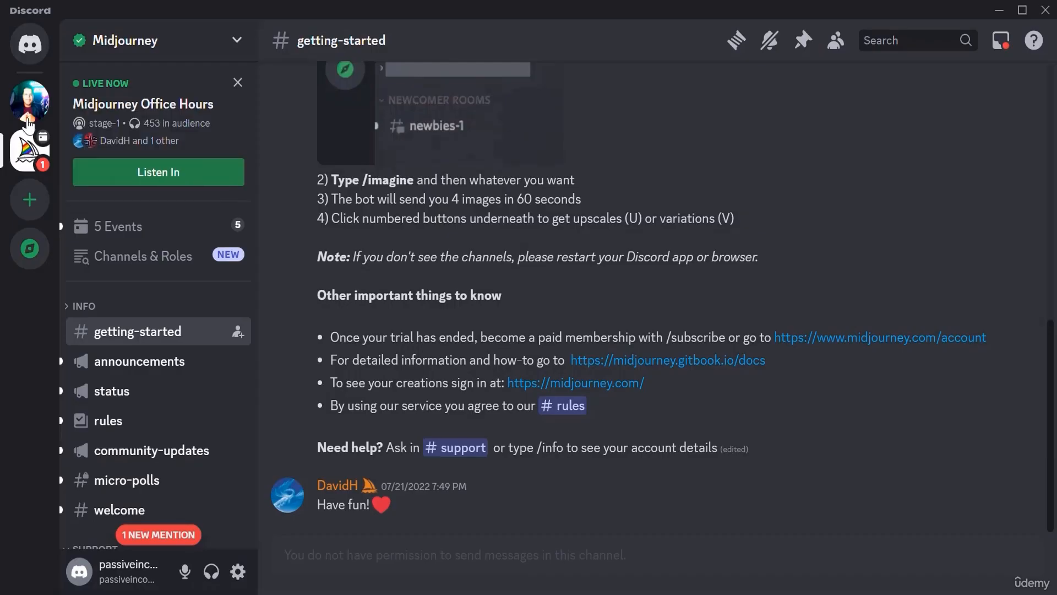
left_click(41, 53)
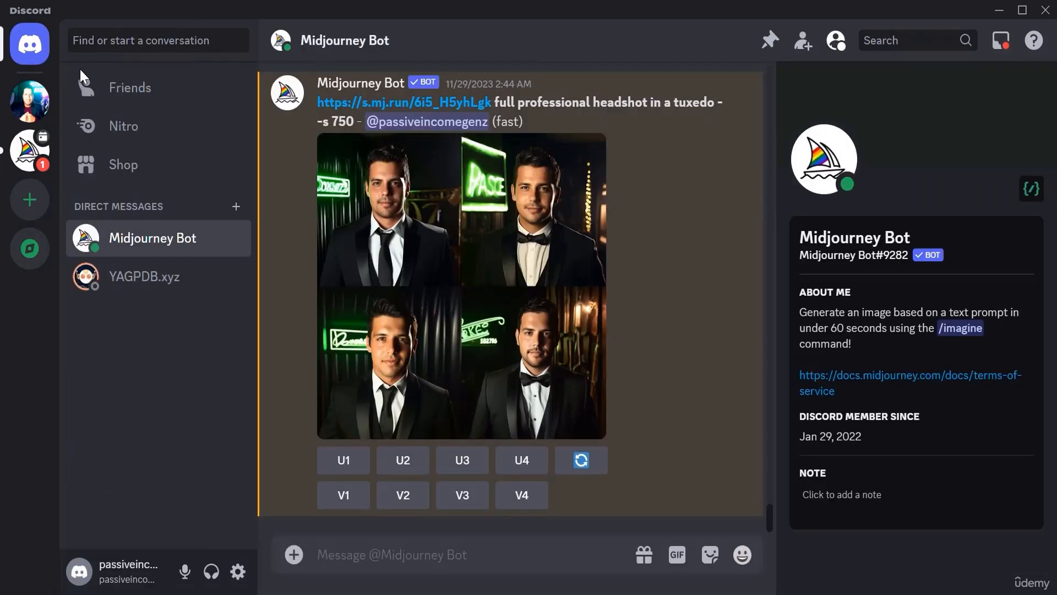
left_click(169, 255)
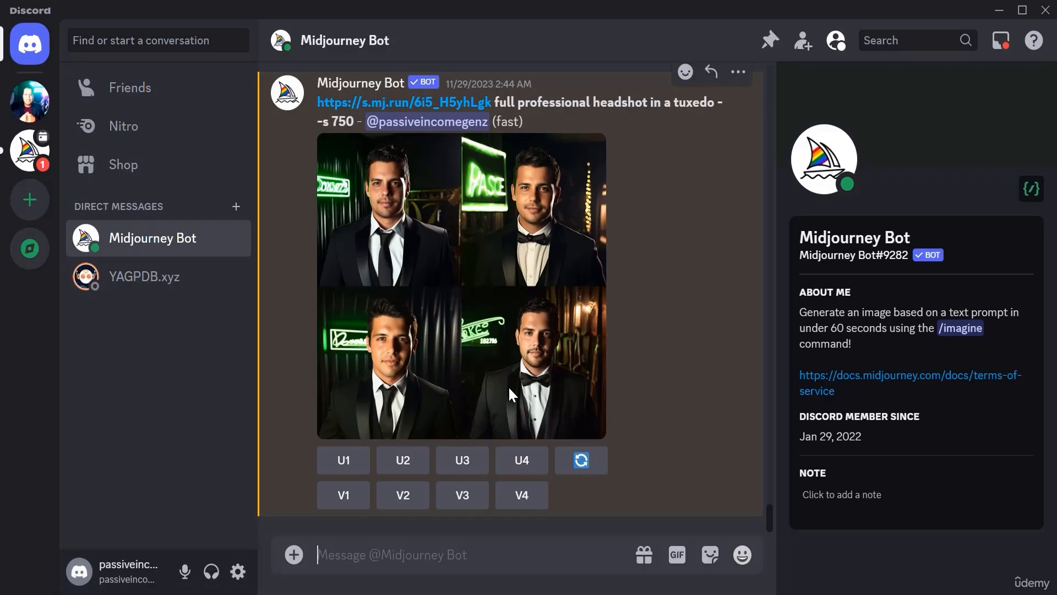
scroll(572, 355, "up", 3)
scroll(573, 355, "down", 3)
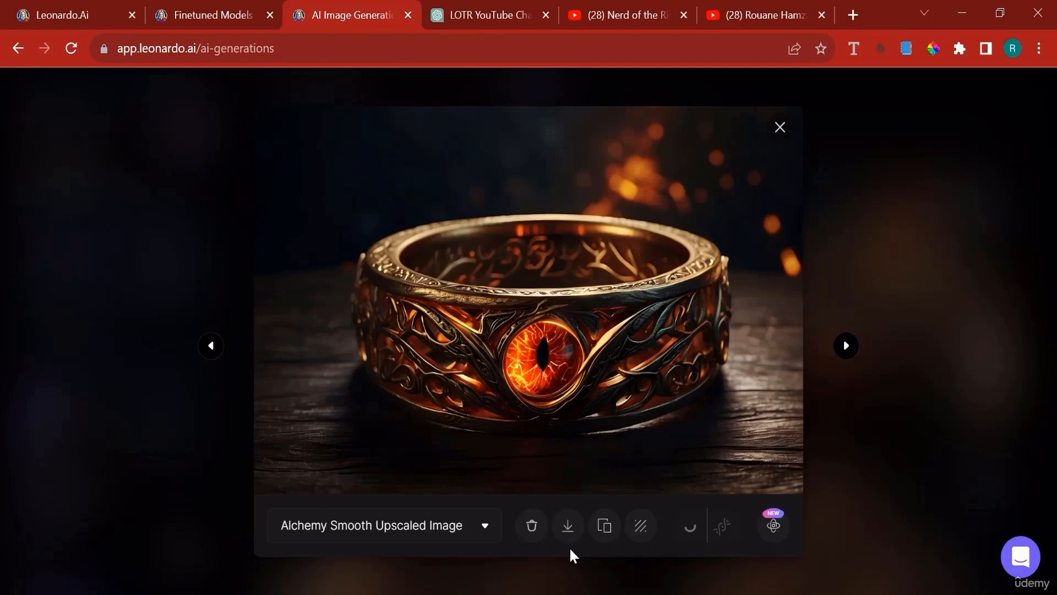
Step: Switch to Leonardo.Ai, download the Alchemy Smooth Upscaled version of the fiery-eye ring image and close its preview
left_click(465, 535)
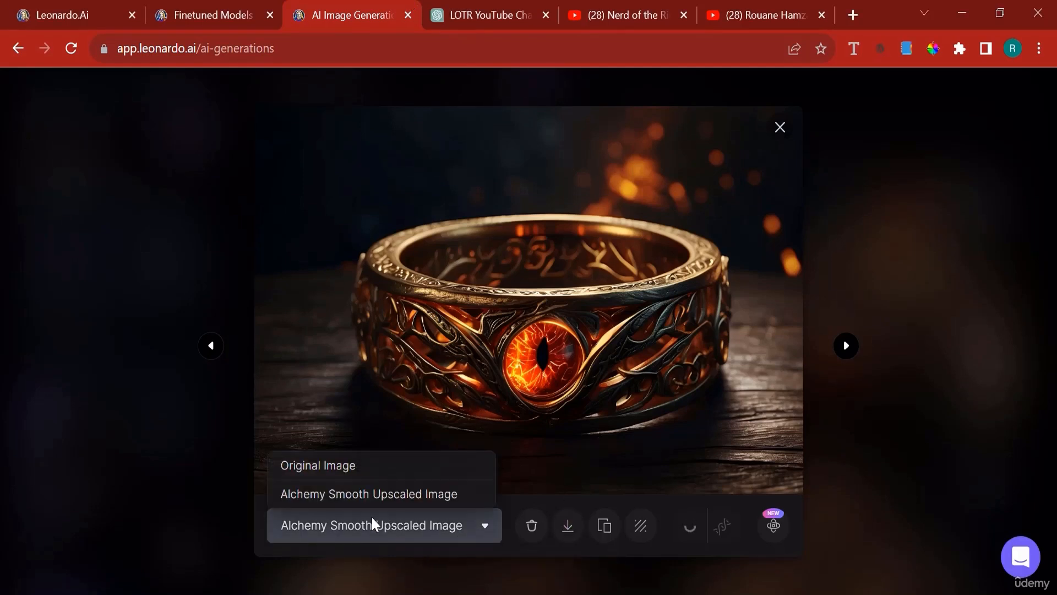
left_click(358, 494)
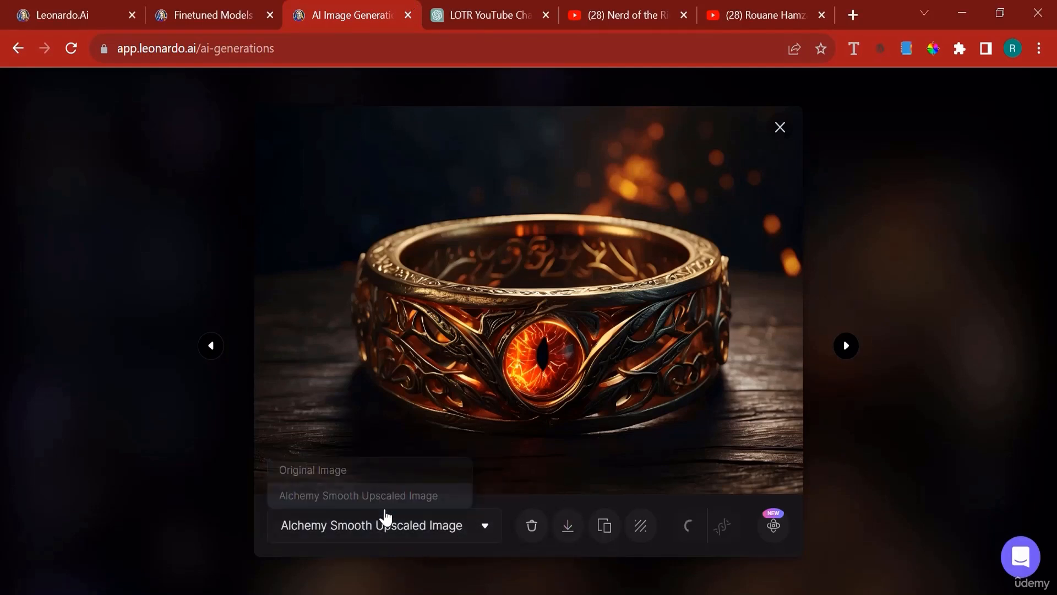
left_click(566, 527)
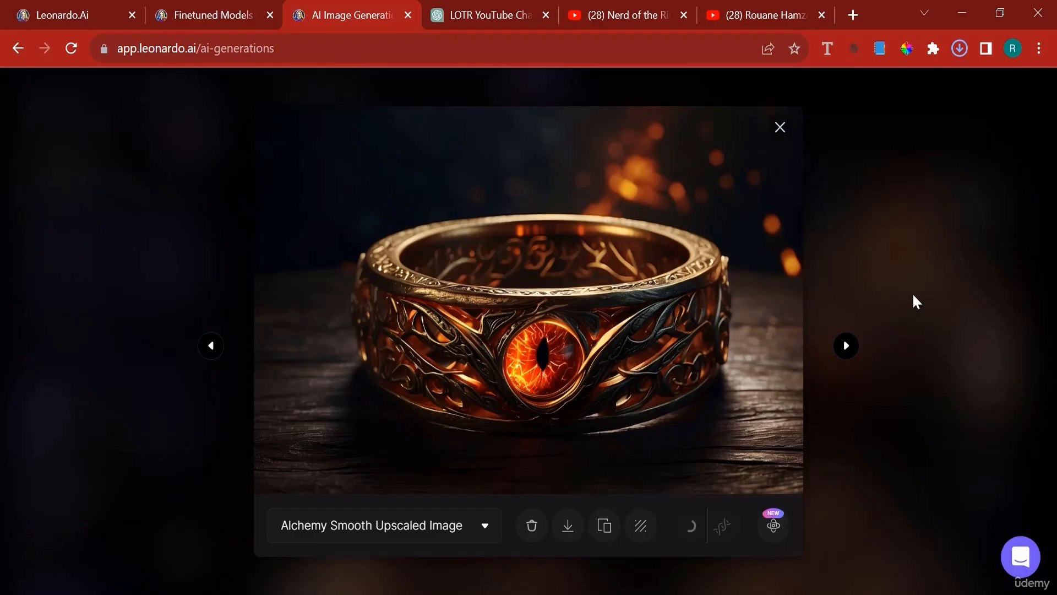
left_click(781, 137)
Step: Copy the full Lord of the Rings logo prompt from the AI Image Generation page
scroll(833, 215, "up", 6)
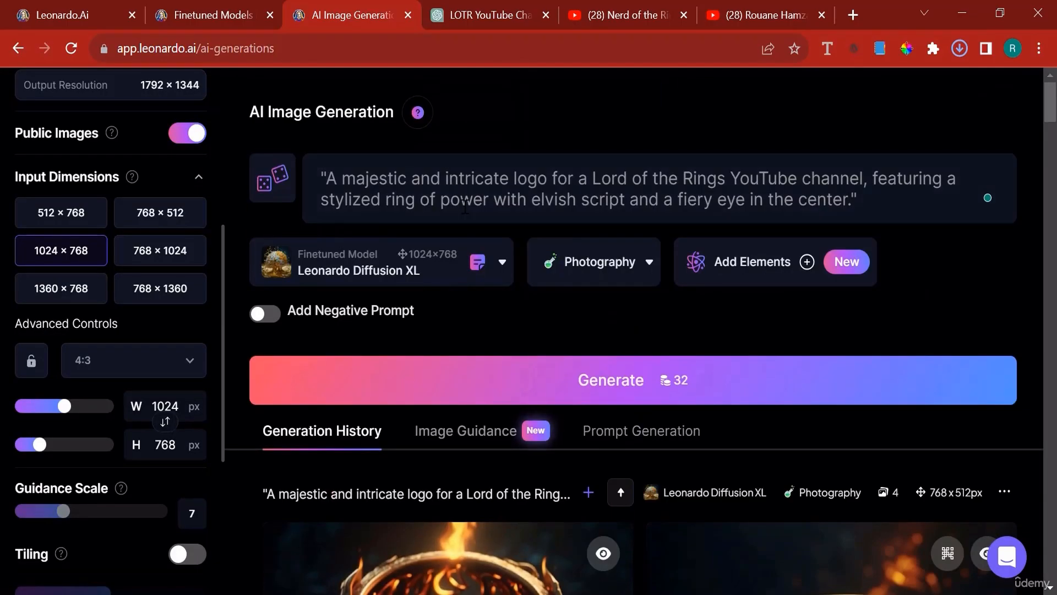
triple_click(465, 206)
right_click(515, 208)
left_click(522, 262)
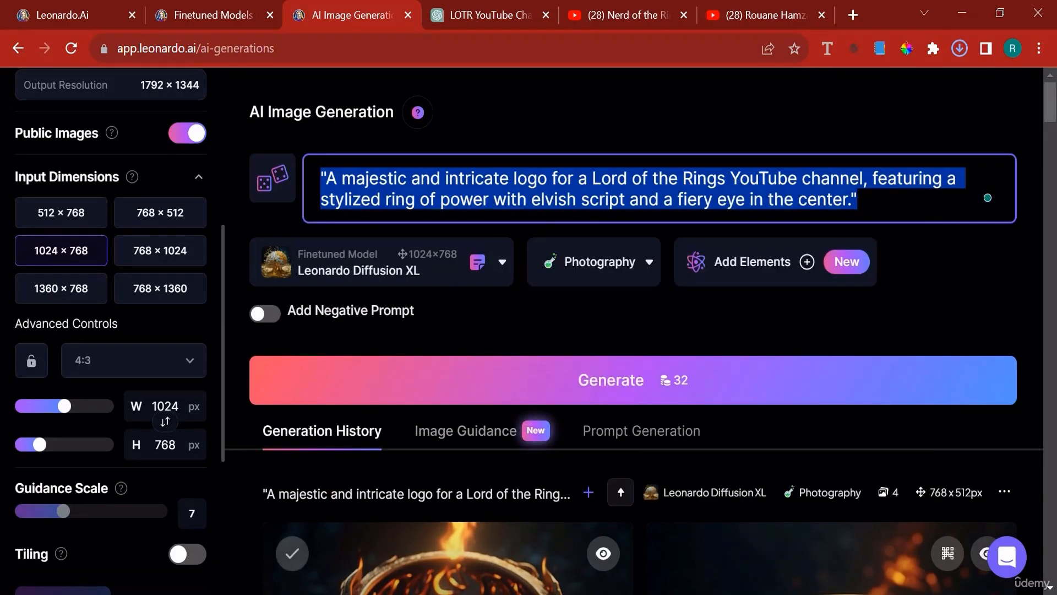
Step: Switch to Discord and submit the copied Lord of the Rings YouTube channel logo prompt to Midjourney Bot with /imagine
key("alt+Tab")
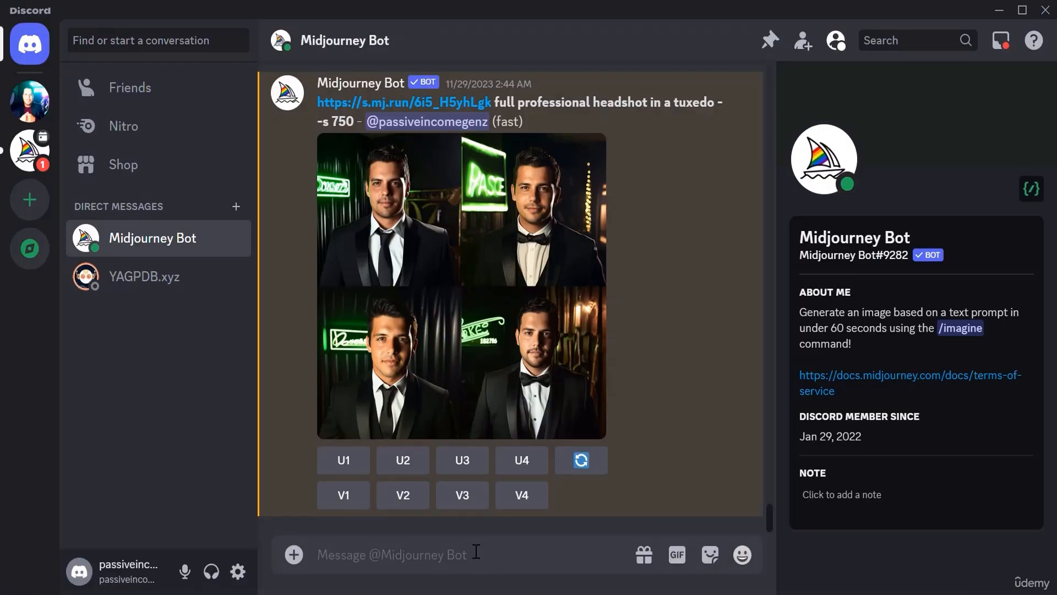
type("/")
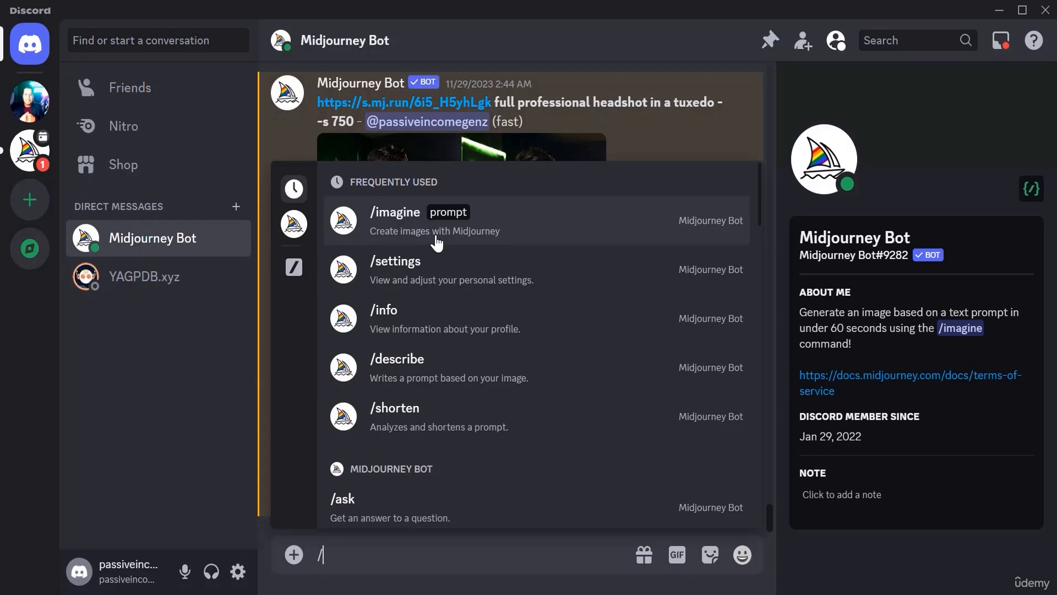
left_click(436, 238)
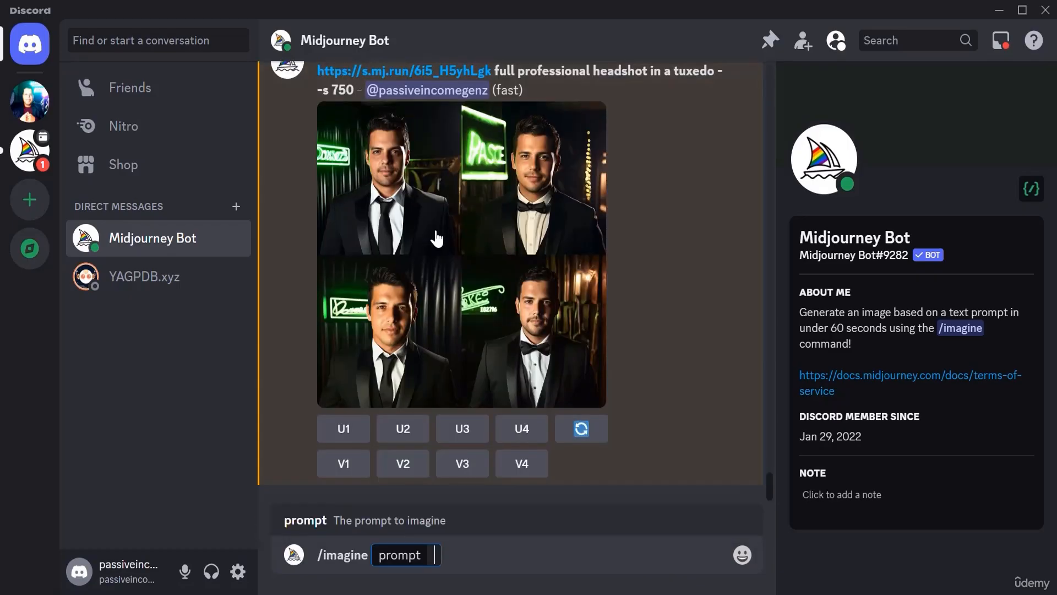
key("ctrl+v")
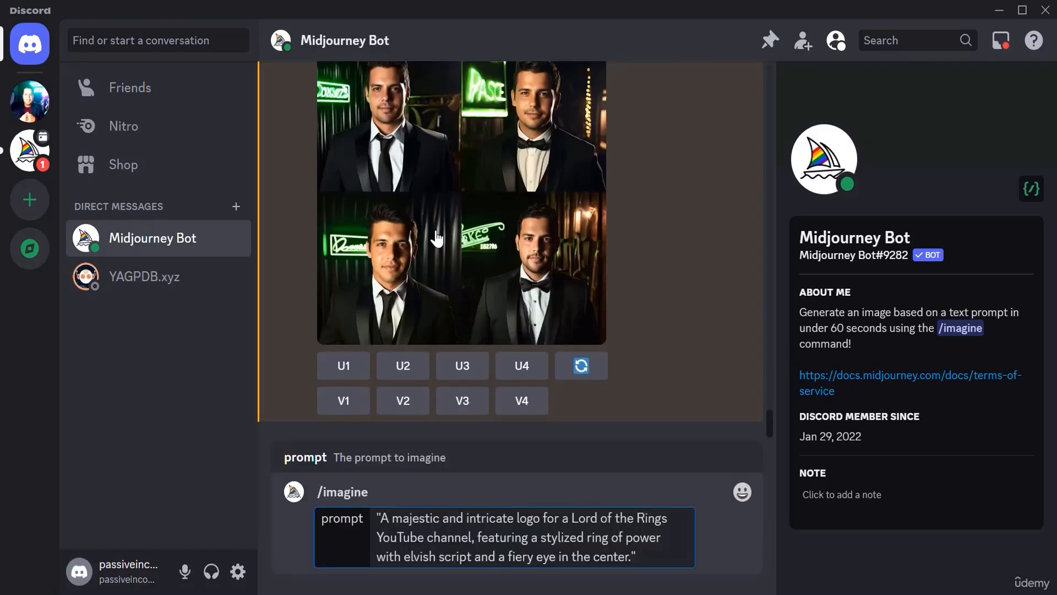
key("Return")
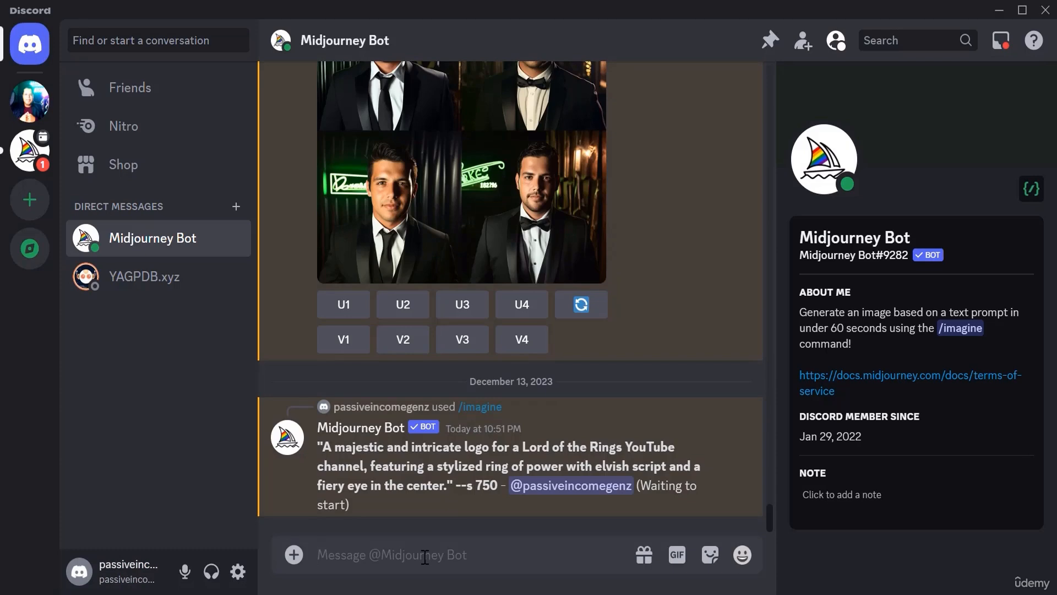
Step: Submit a /describe request to Midjourney Bot with the downloaded Default_A_majestic_and_intricate_logo ring JPG from the Téléchargements folder
type("/")
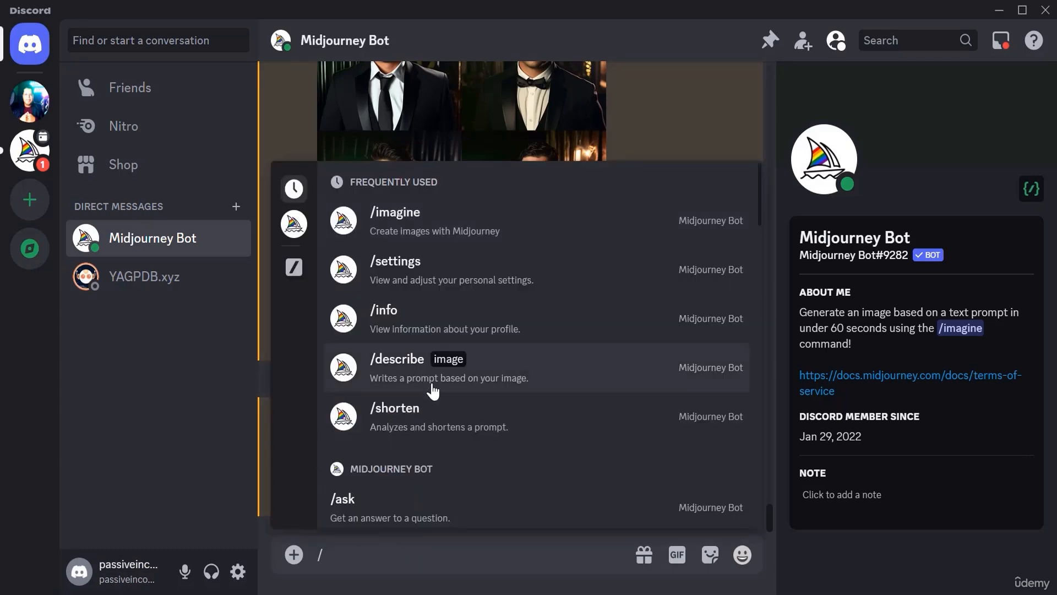
left_click(433, 385)
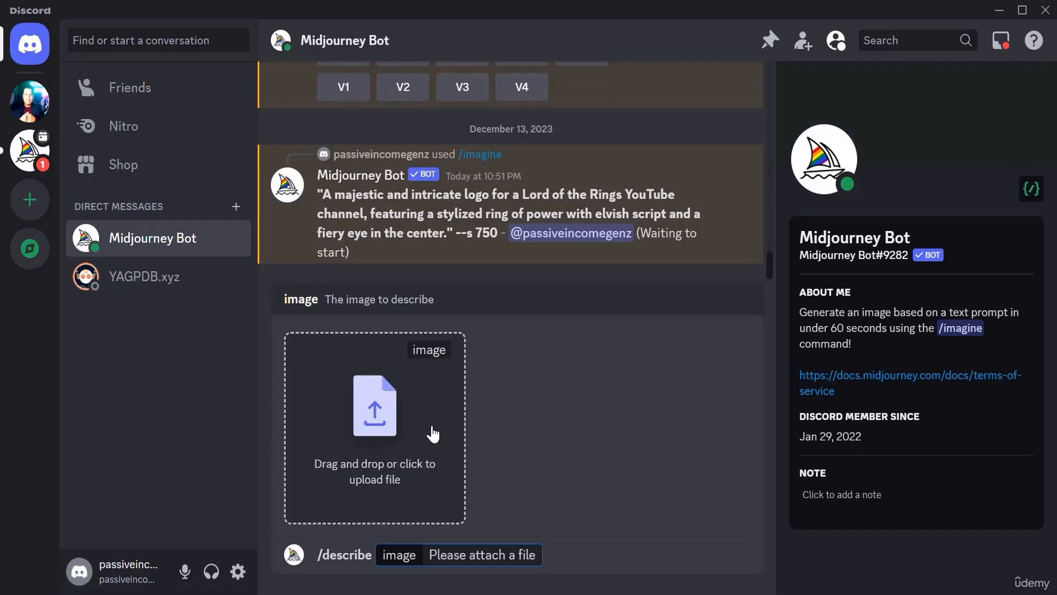
left_click(389, 424)
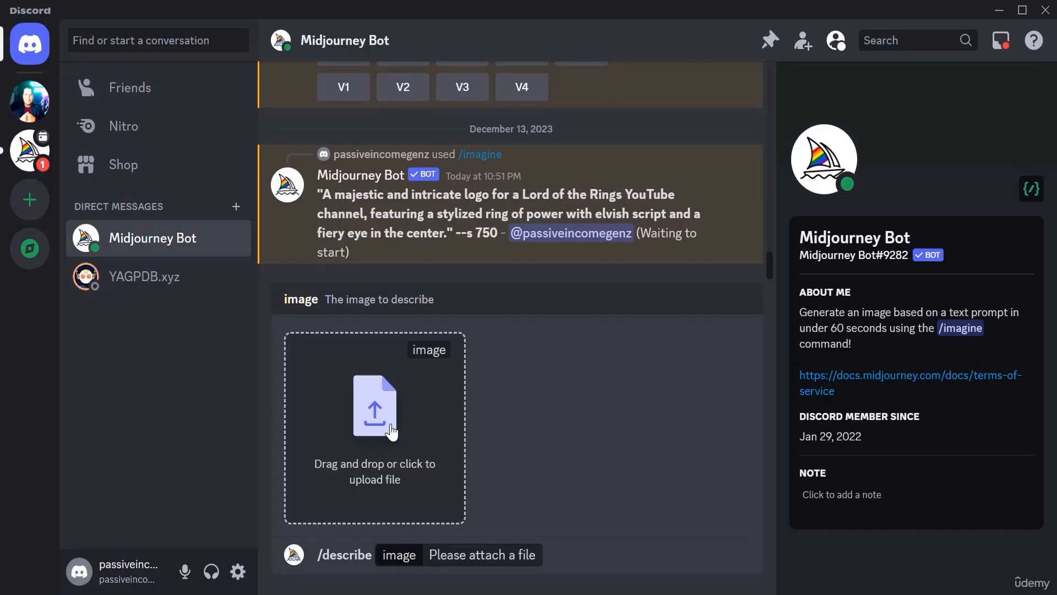
left_click(391, 431)
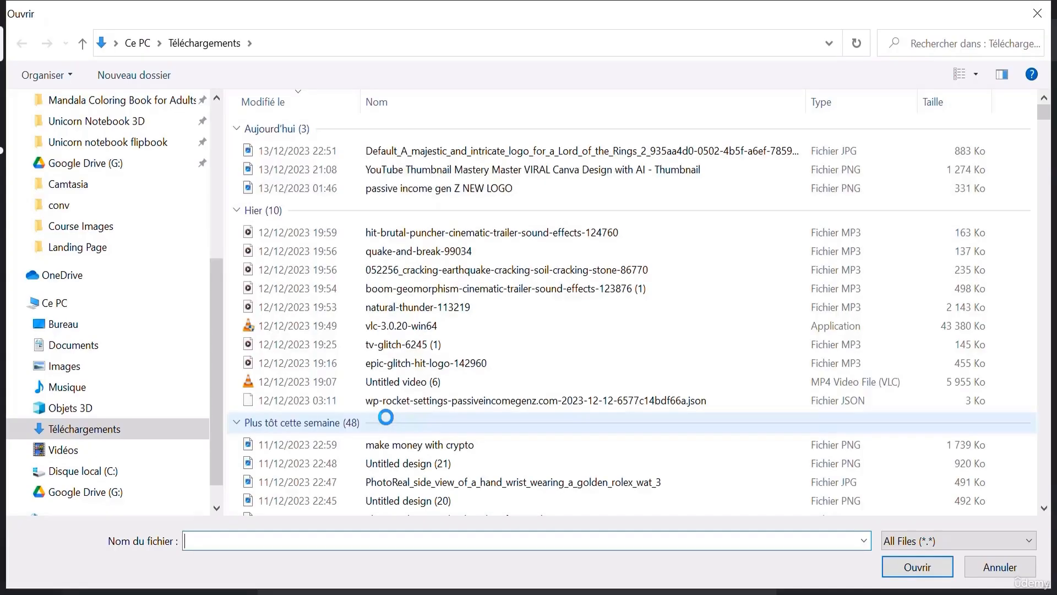
left_click(552, 154)
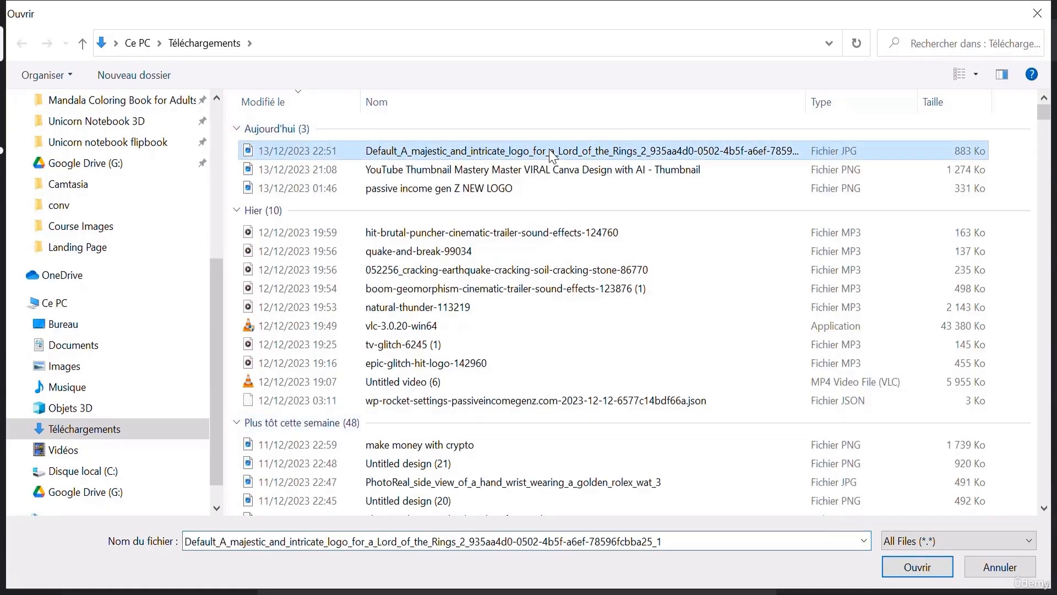
double_click(552, 154)
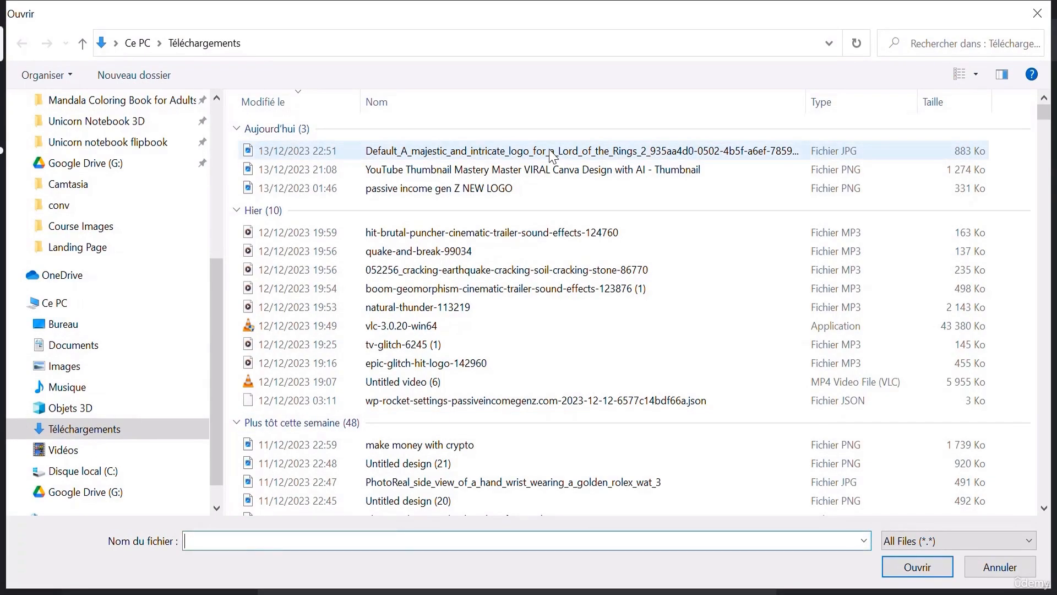
left_click(551, 154)
double_click(550, 154)
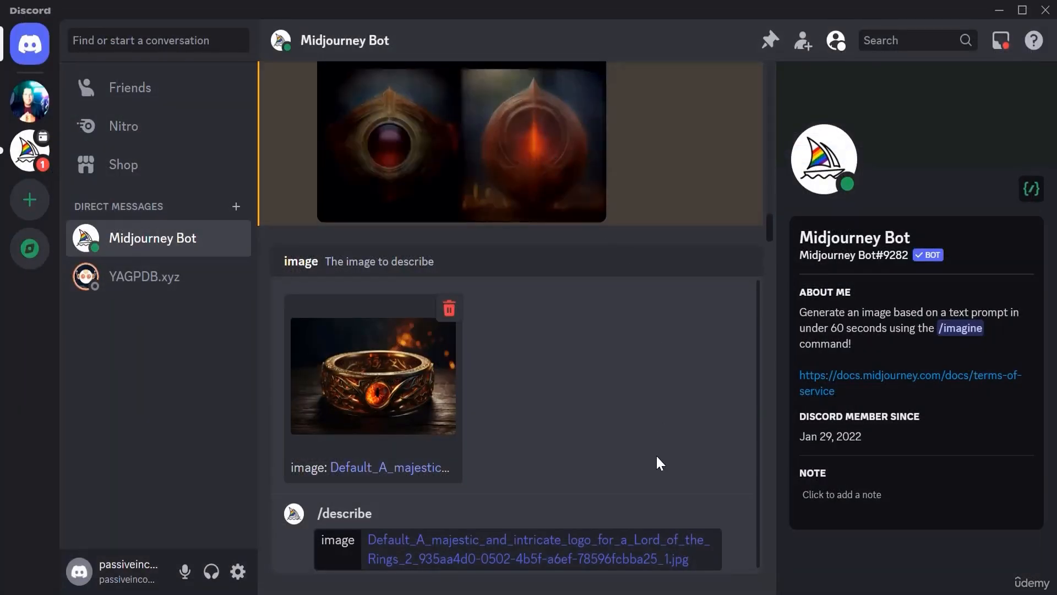
left_click(704, 559)
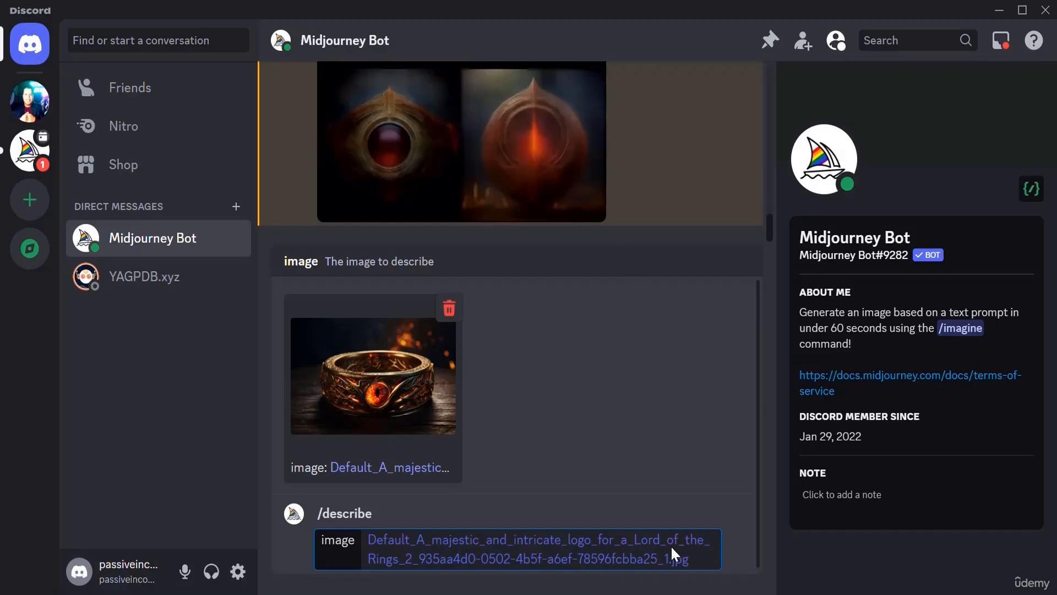
key("Return")
left_click(677, 554)
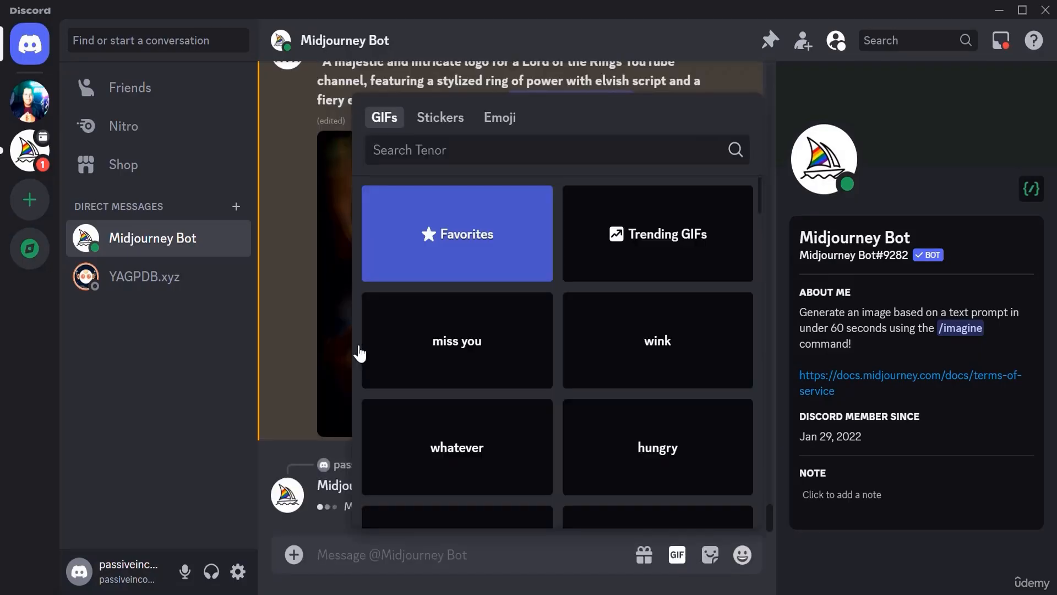
left_click(300, 476)
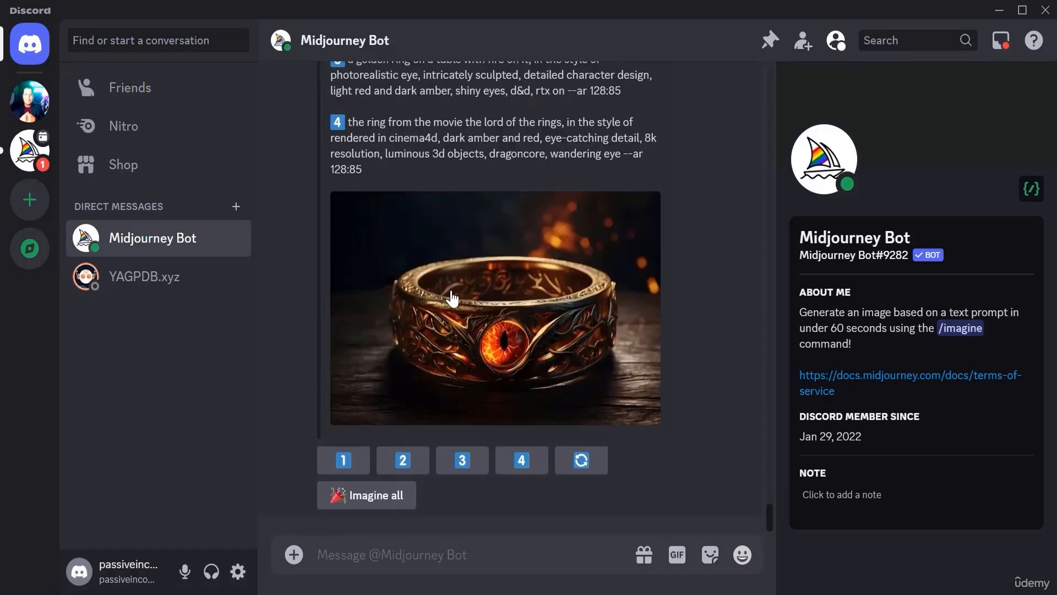
Step: Copy the second suggested prompt, "the lord of the rings gold eye and flame", from the bot's describe reply
scroll(453, 297, "up", 3)
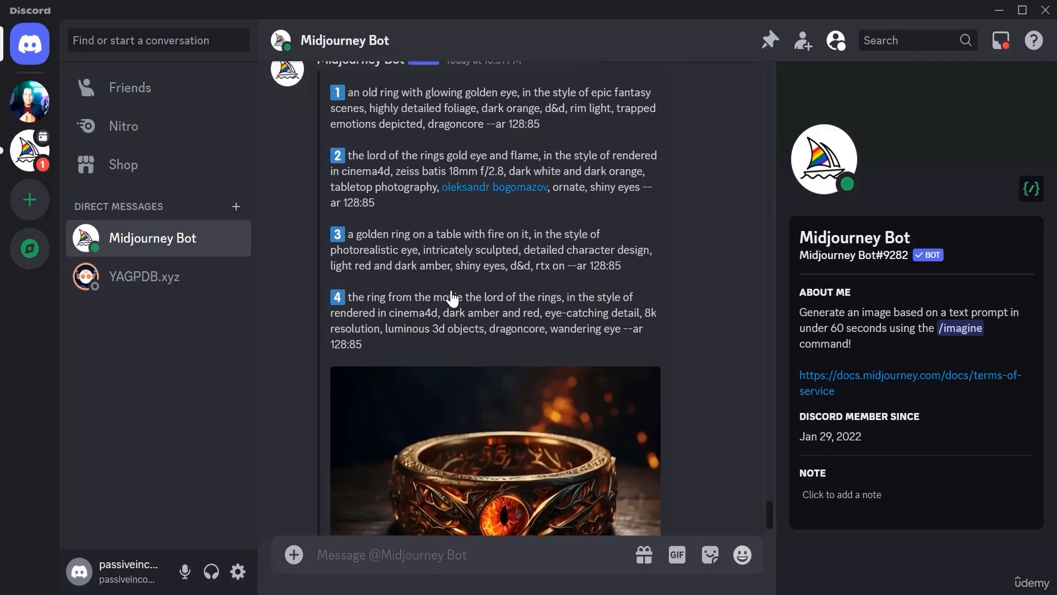
scroll(452, 298, "up", 2)
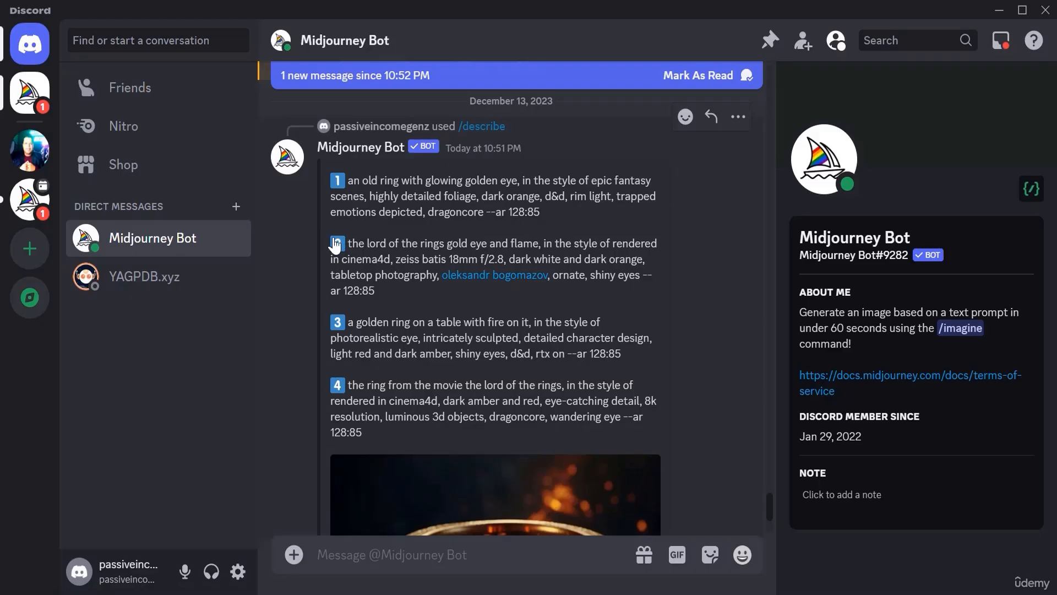
left_click(337, 245)
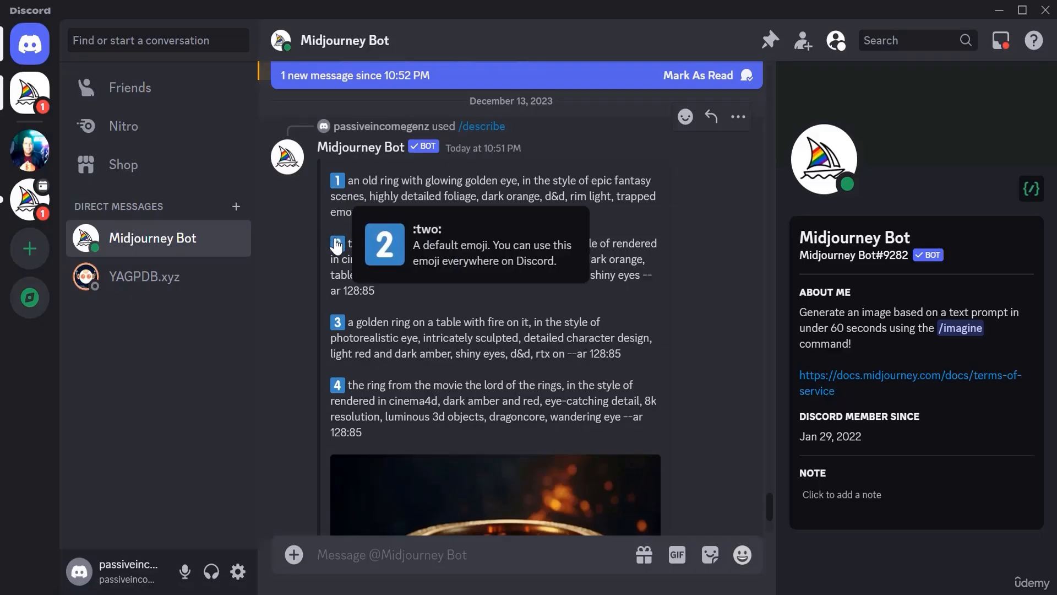
left_click(342, 249)
left_click(344, 253)
left_click(633, 269)
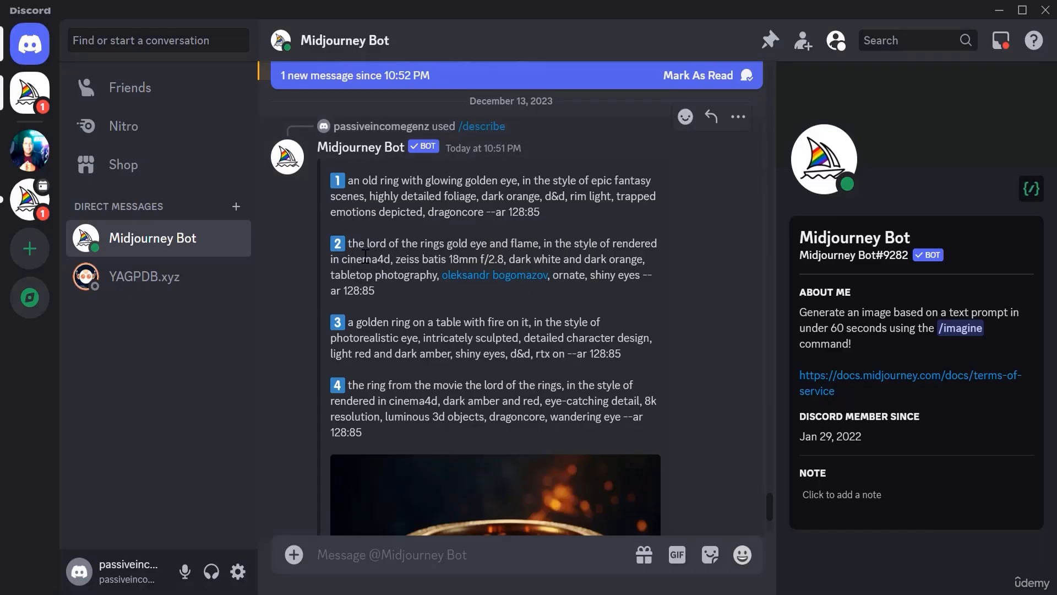
left_click_drag(349, 243, 385, 292)
right_click(360, 262)
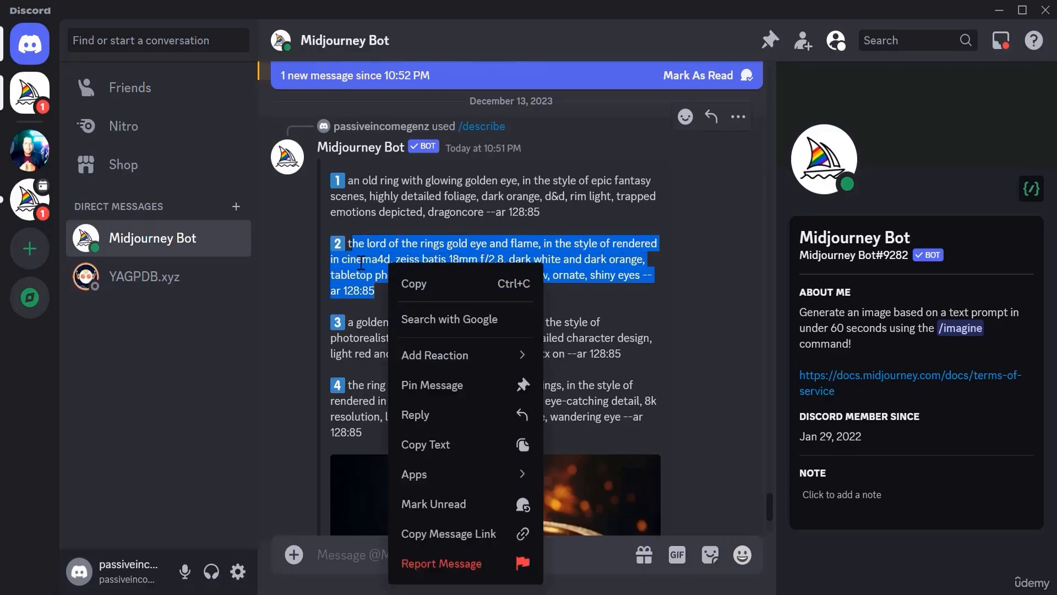
left_click(359, 260)
left_click_drag(349, 248, 380, 283)
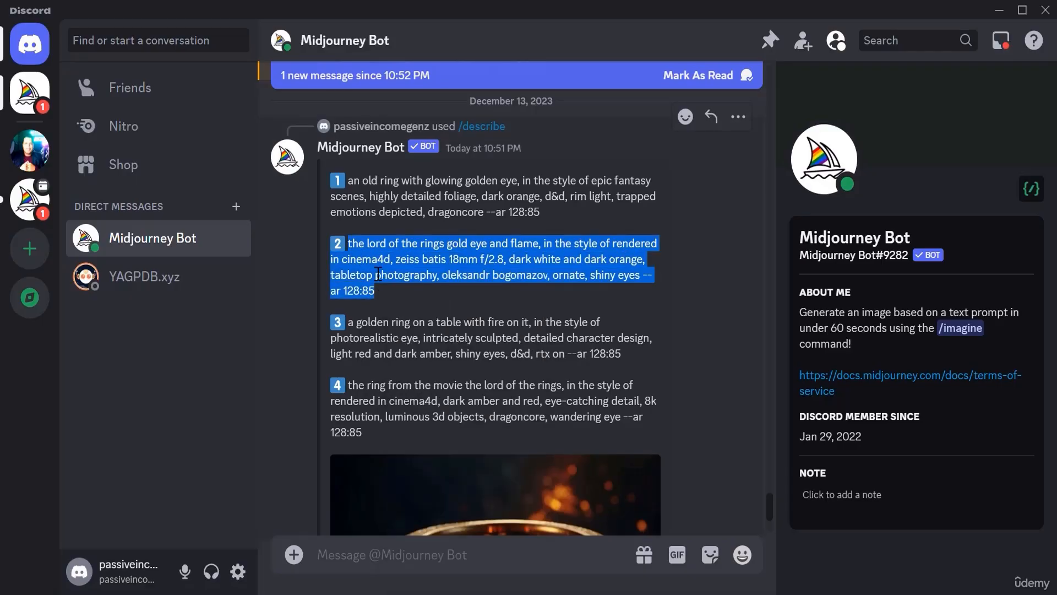
right_click(379, 274)
left_click(404, 287)
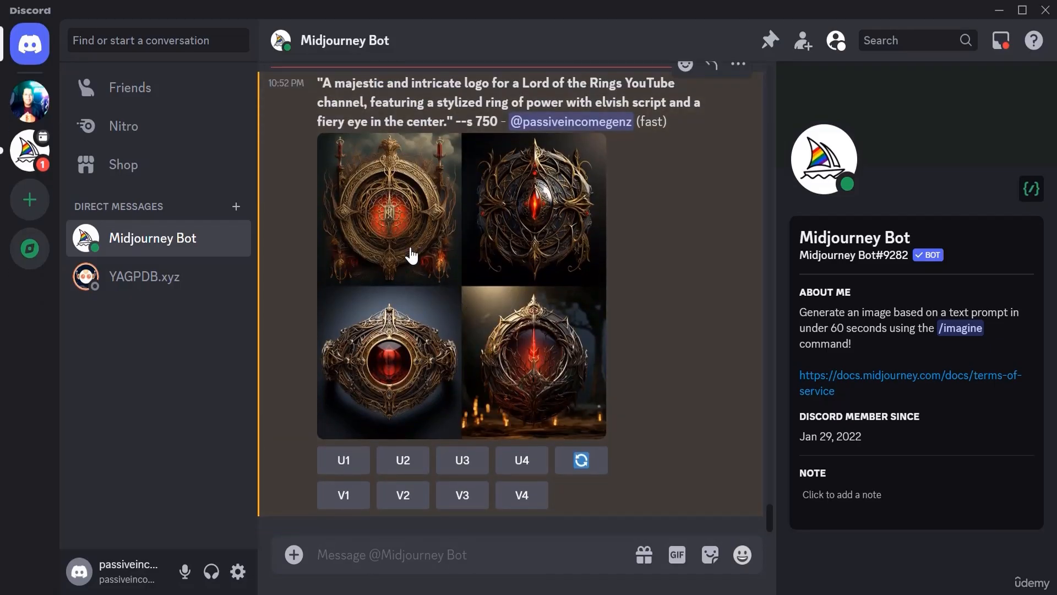
Step: Enlarge the grid of four logo images generated from the /imagine prompt
left_click(428, 248)
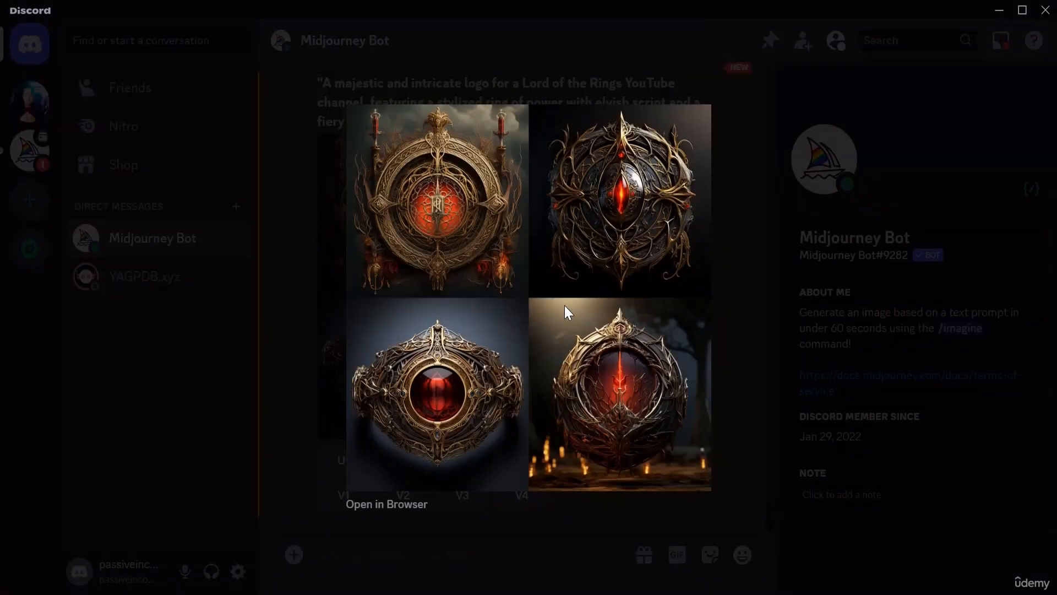
Step: Submit the copied "the lord of the rings gold eye and flame" prompt with --ar 128:85 to Midjourney Bot using /imagine
left_click(752, 318)
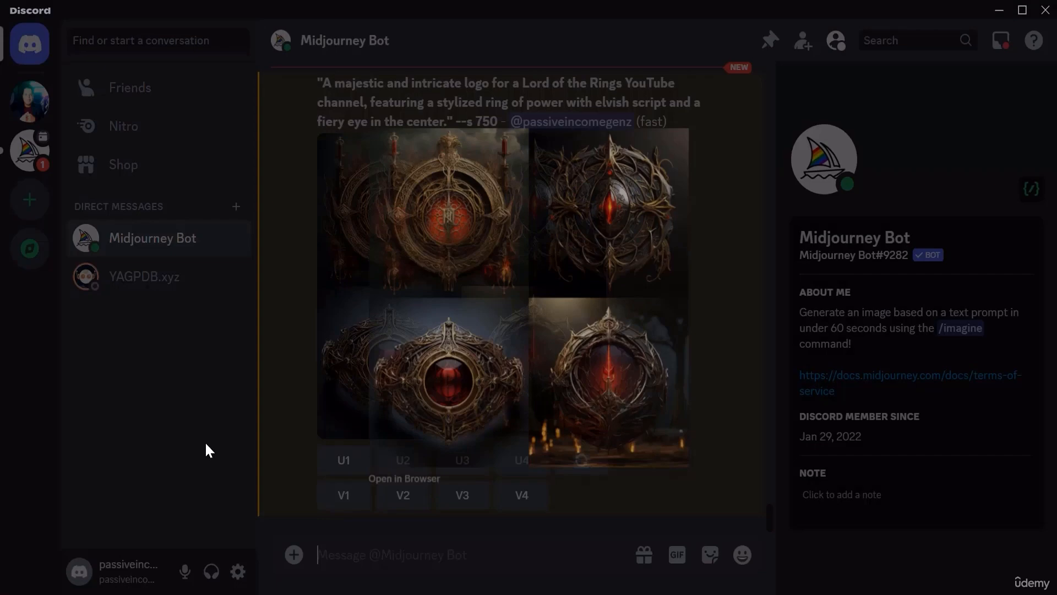
scroll(457, 353, "up", 8)
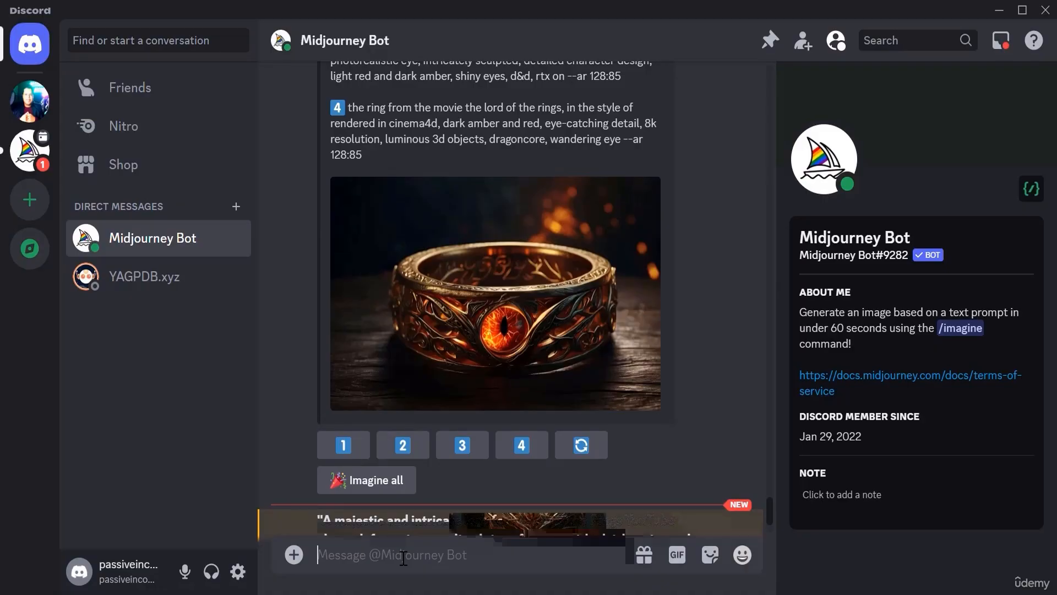
type("/im")
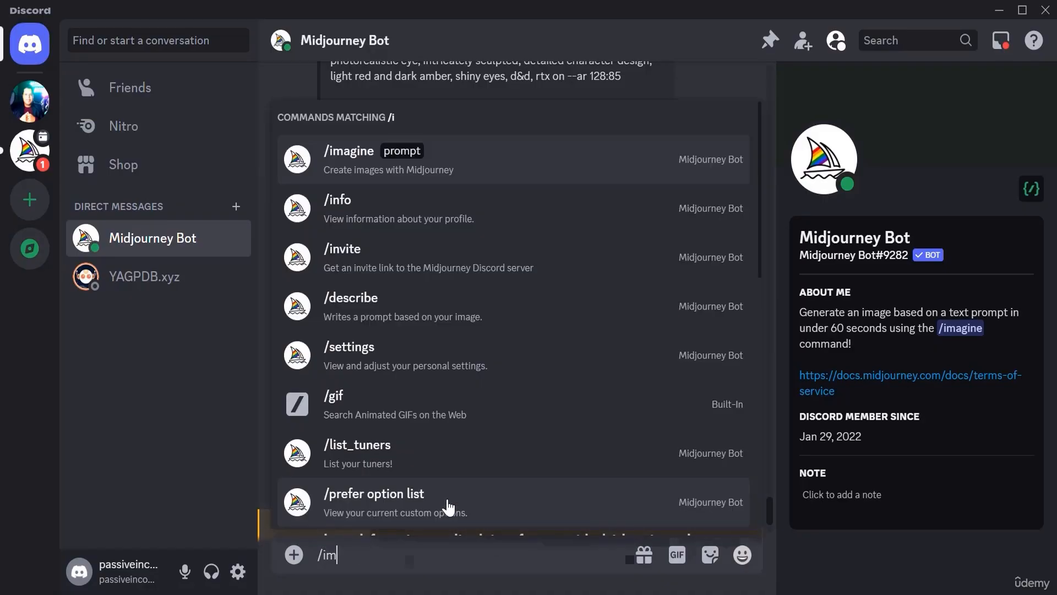
key("Tab")
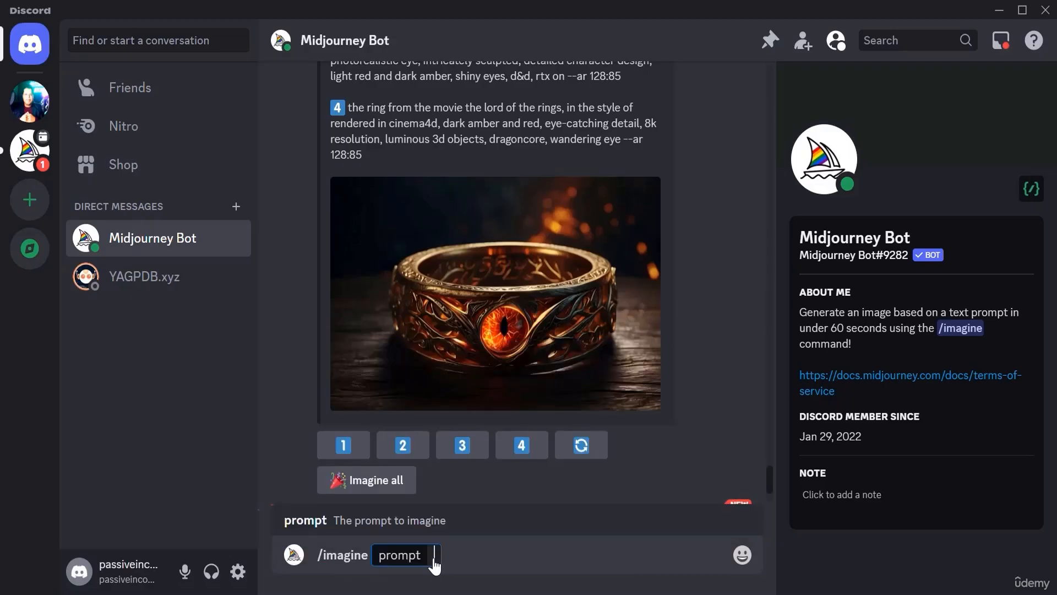
key("ctrl+v")
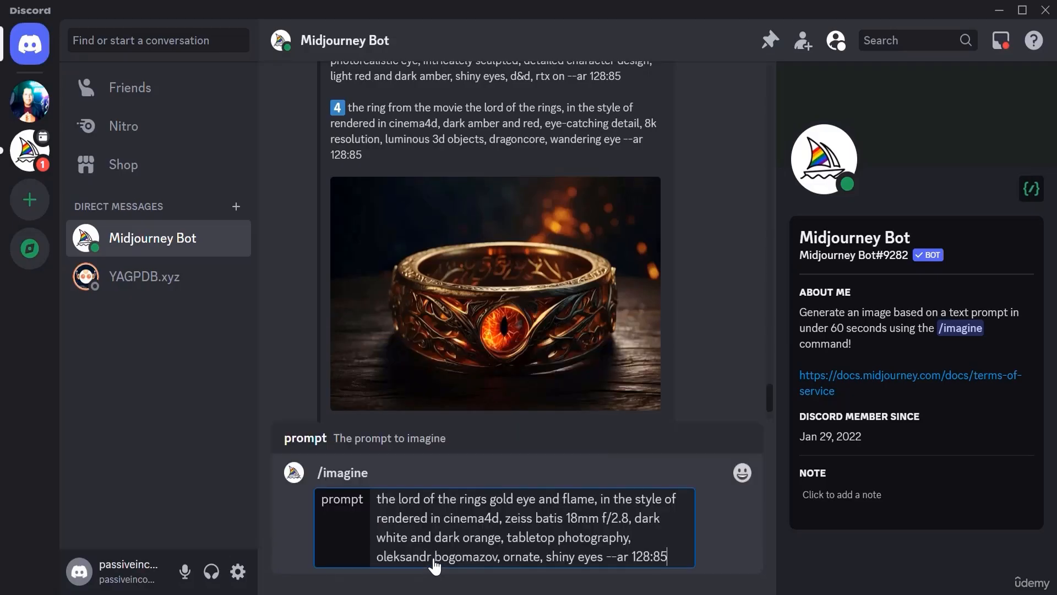
key("Return")
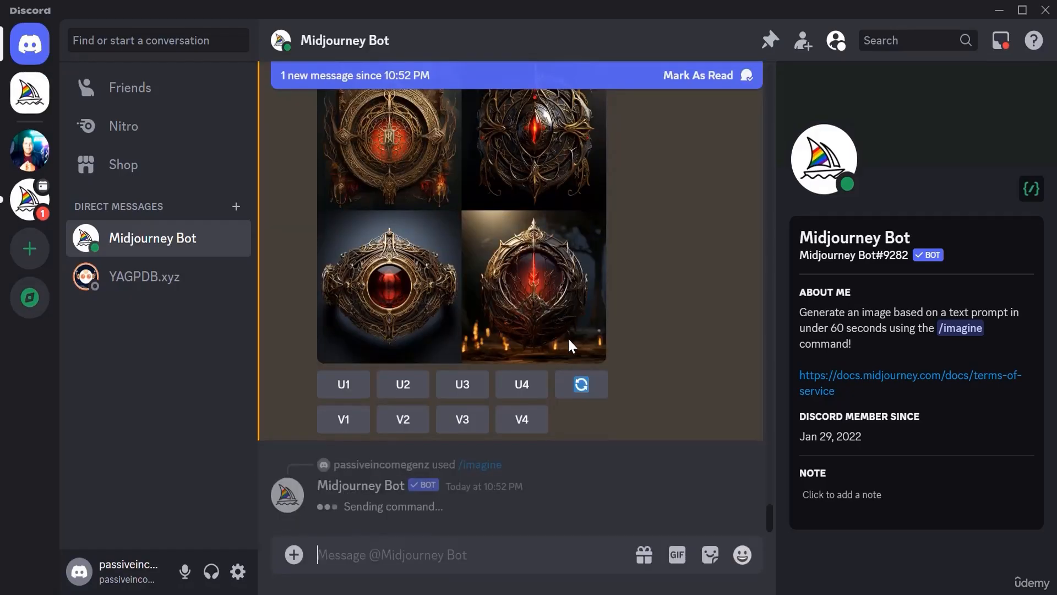
Step: Check the aspect ratio in the second describe suggestion, and look over the ring images in the Leonardo.Ai generation history
scroll(589, 390, "up", 8)
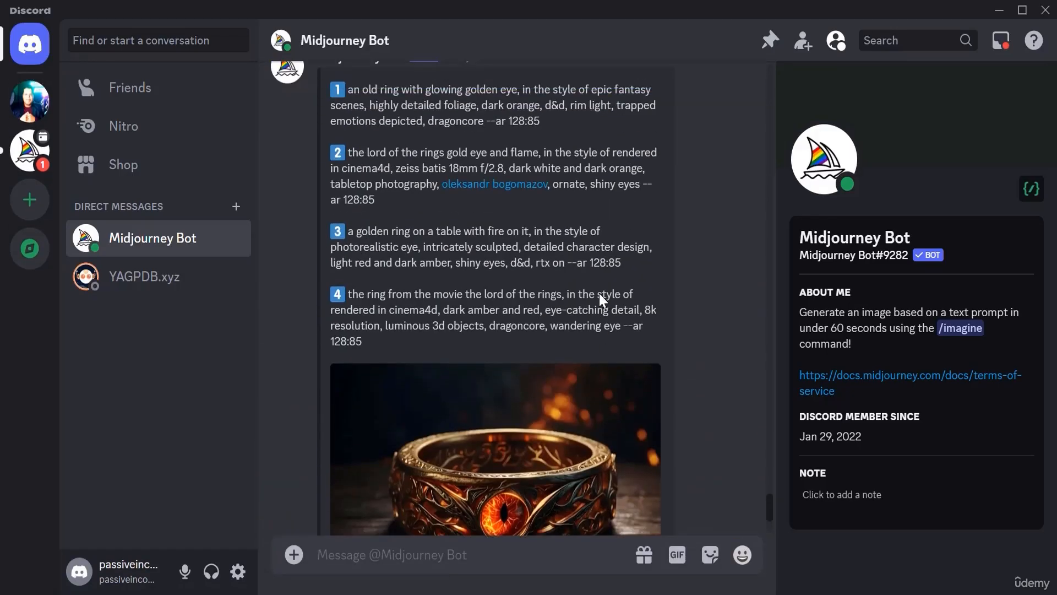
left_click_drag(347, 200, 378, 200)
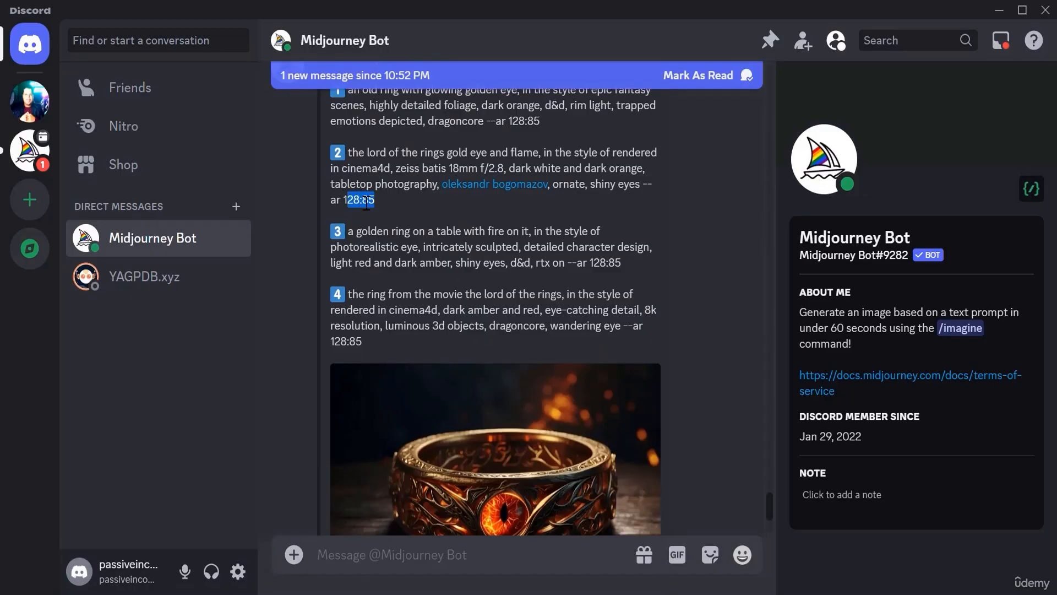
scroll(420, 234, "down", 10)
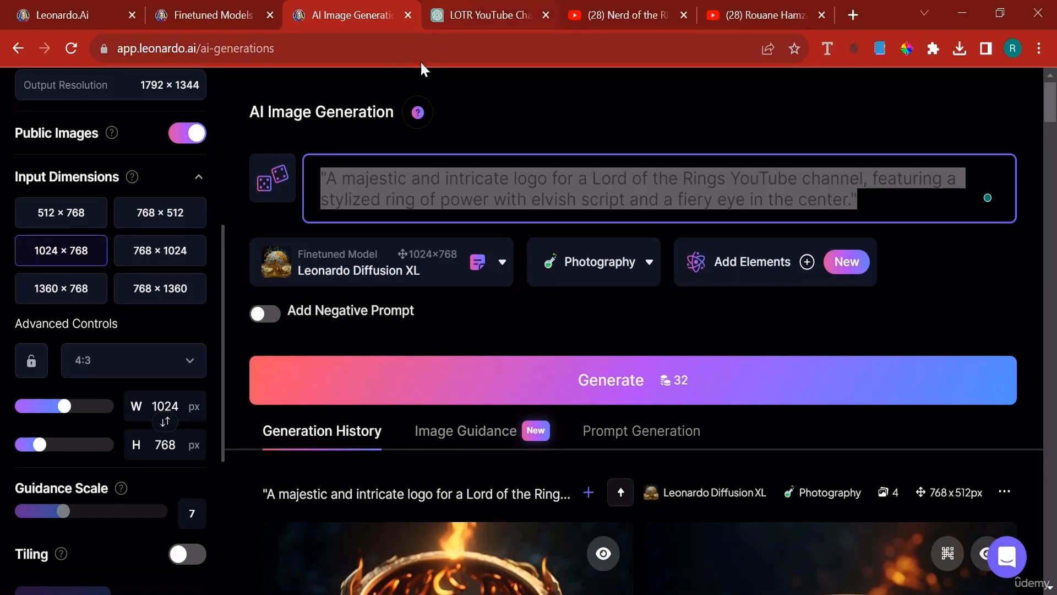
scroll(493, 341, "down", 6)
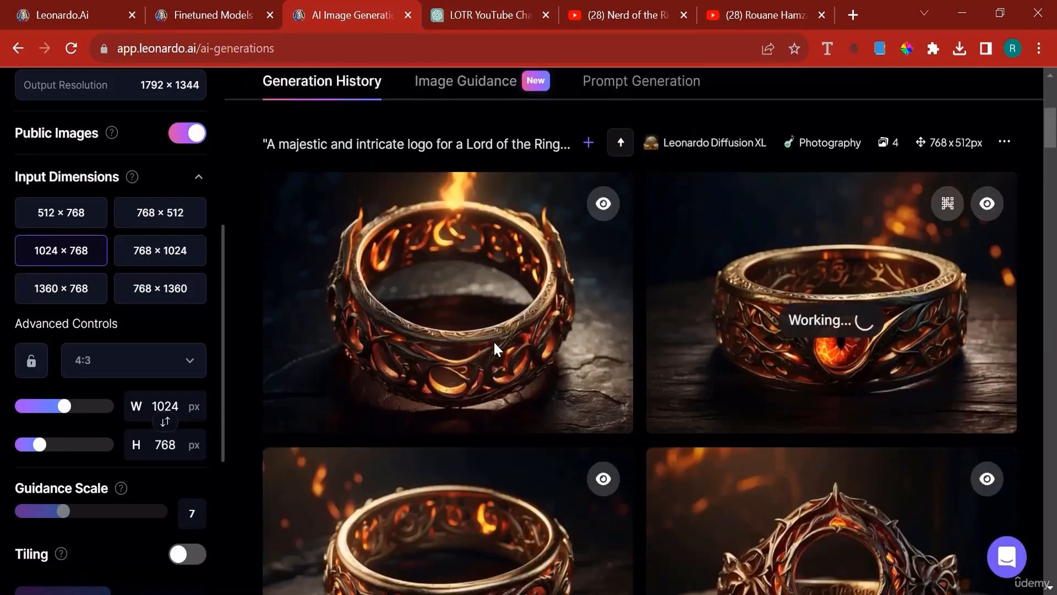
Step: Switch to ChatGPT and submit the request "generate a logo for a youtube channel that speaks about the lord of the rings lore."
left_click(266, 9)
left_click(445, 6)
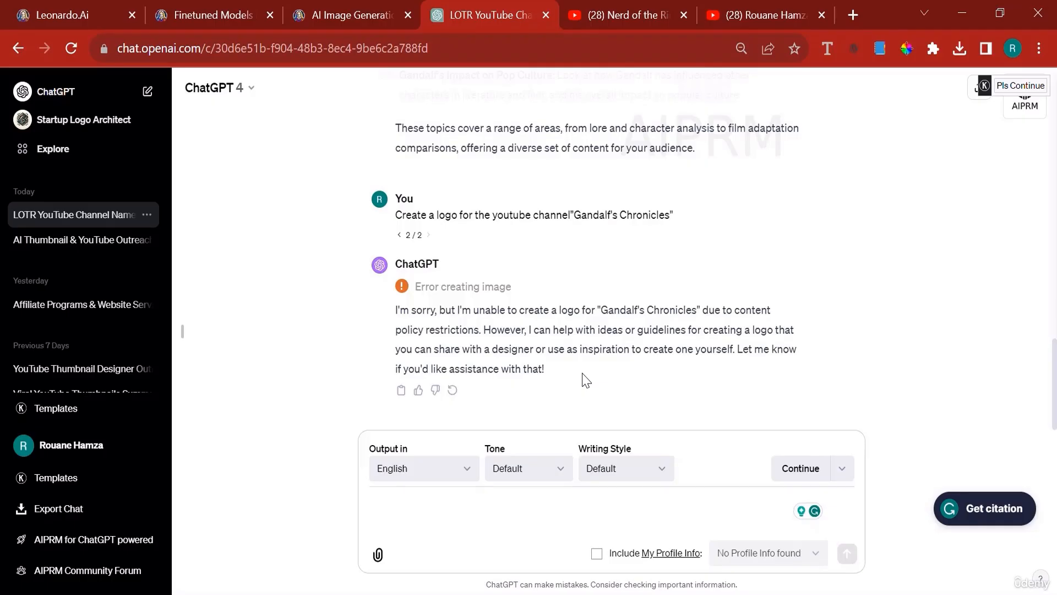
left_click(476, 503)
type("generat")
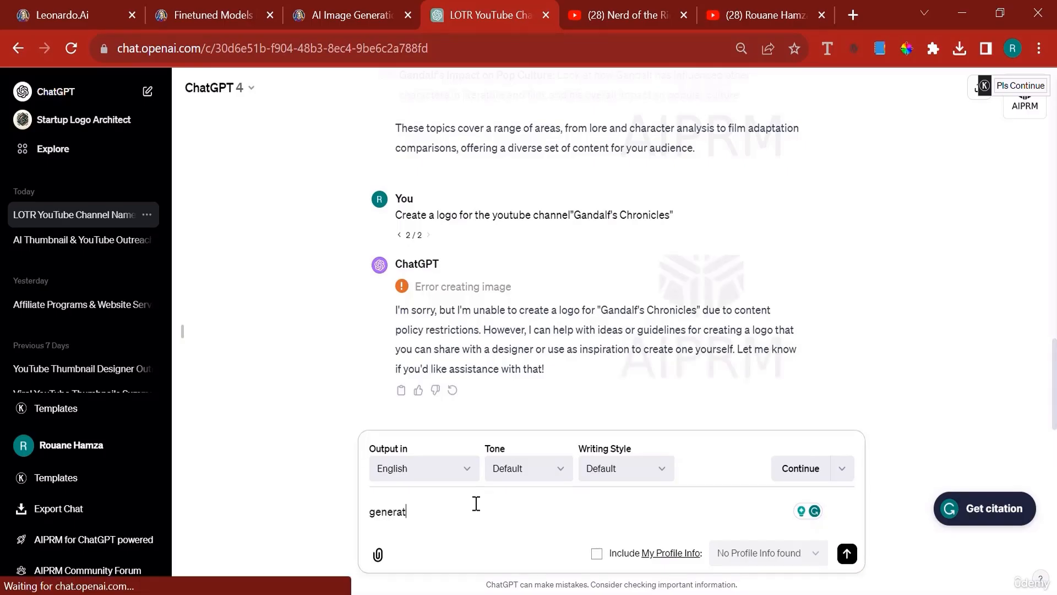
type("e a logo for ")
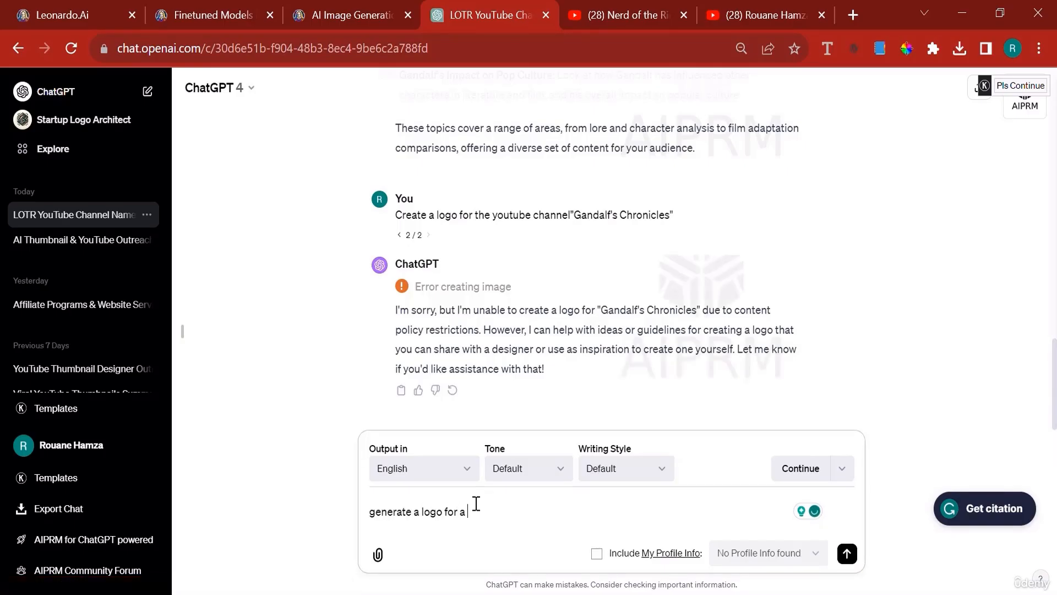
type("a youtube channel th")
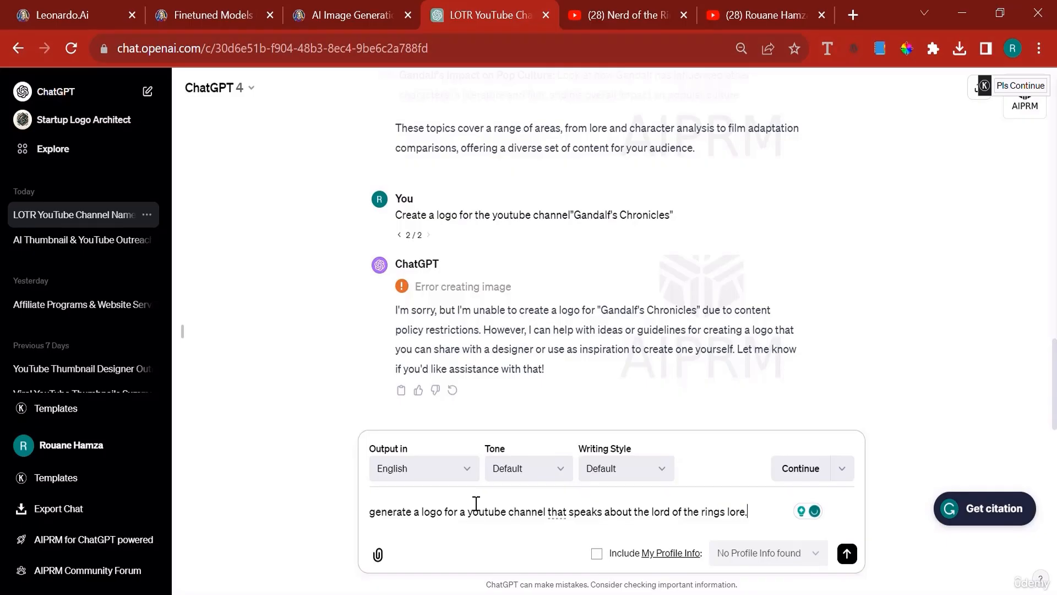
key("Return")
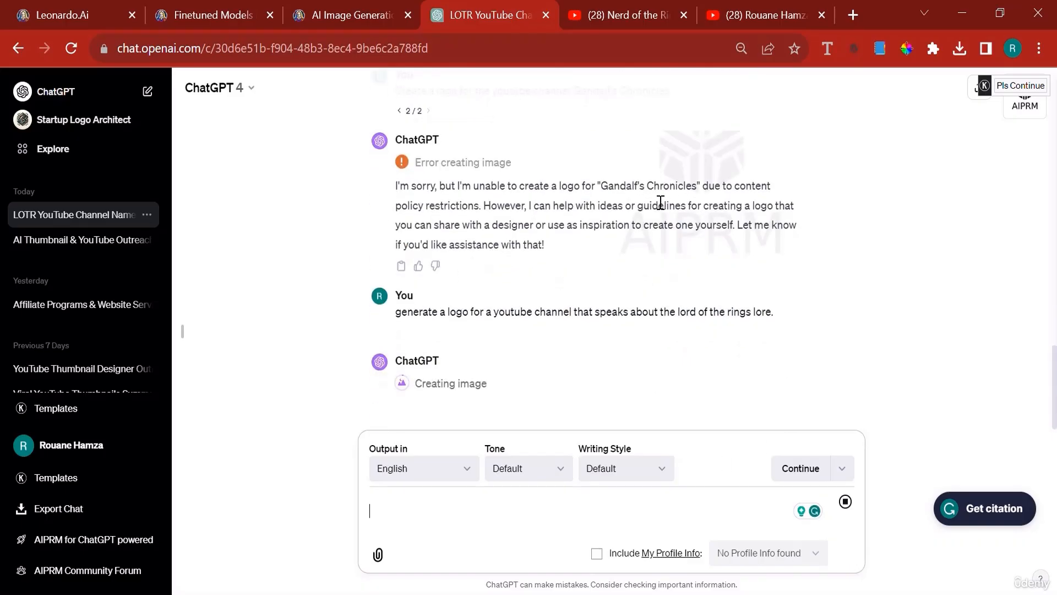
Step: Copy the channel name "Ringside Tales" from the list of suggested names earlier in the chat
scroll(636, 222, "up", 10)
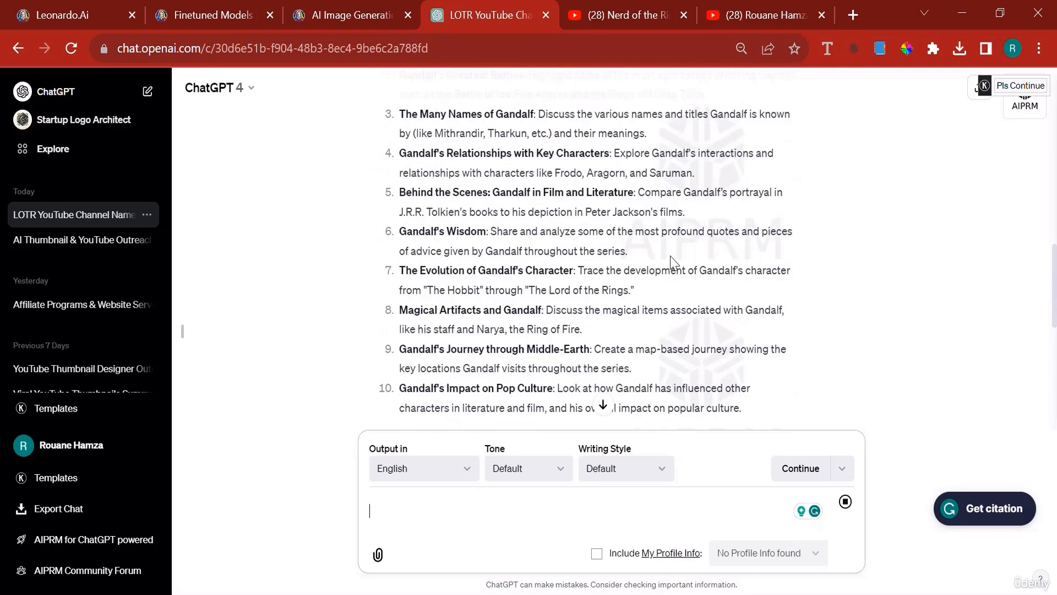
scroll(672, 262, "up", 5)
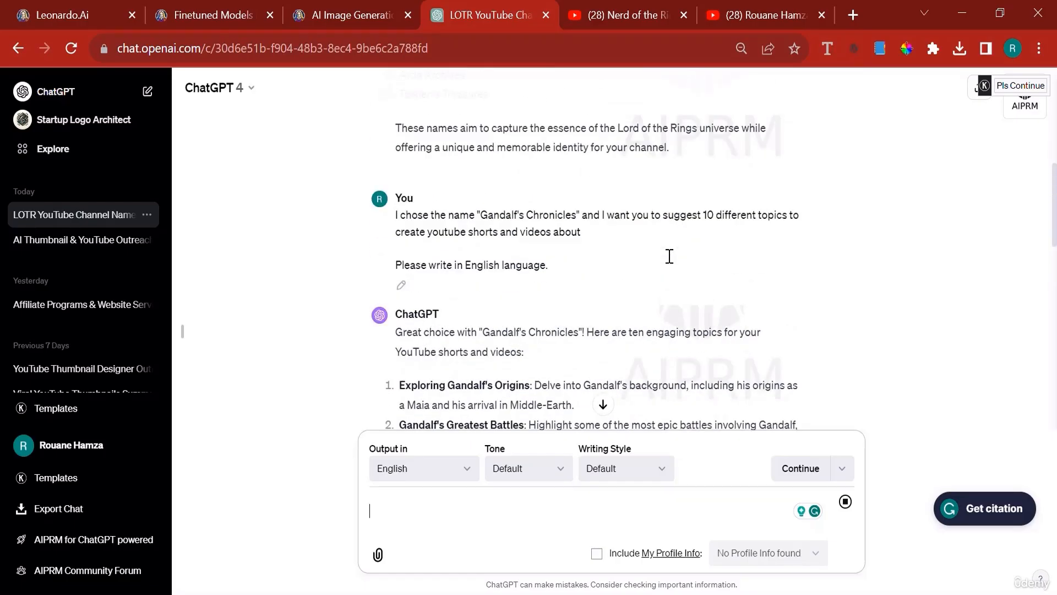
scroll(669, 256, "up", 6)
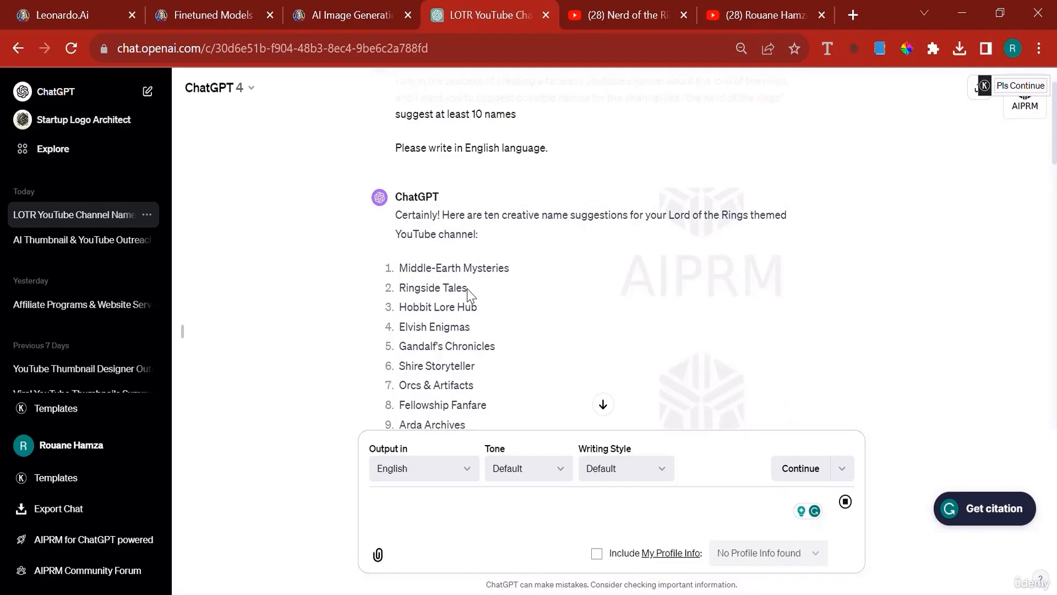
left_click_drag(466, 287, 402, 284)
right_click(413, 287)
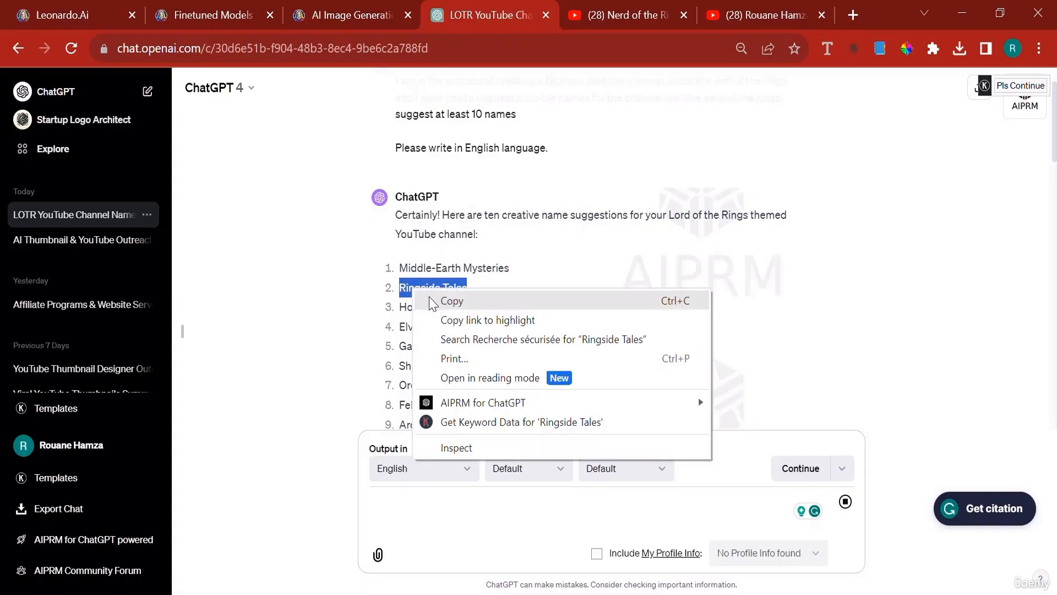
left_click(432, 300)
Step: Copy the latest submitted request, "generate a logo for a youtube channel that speaks about the lord of the rings lore."
scroll(517, 316, "down", 10)
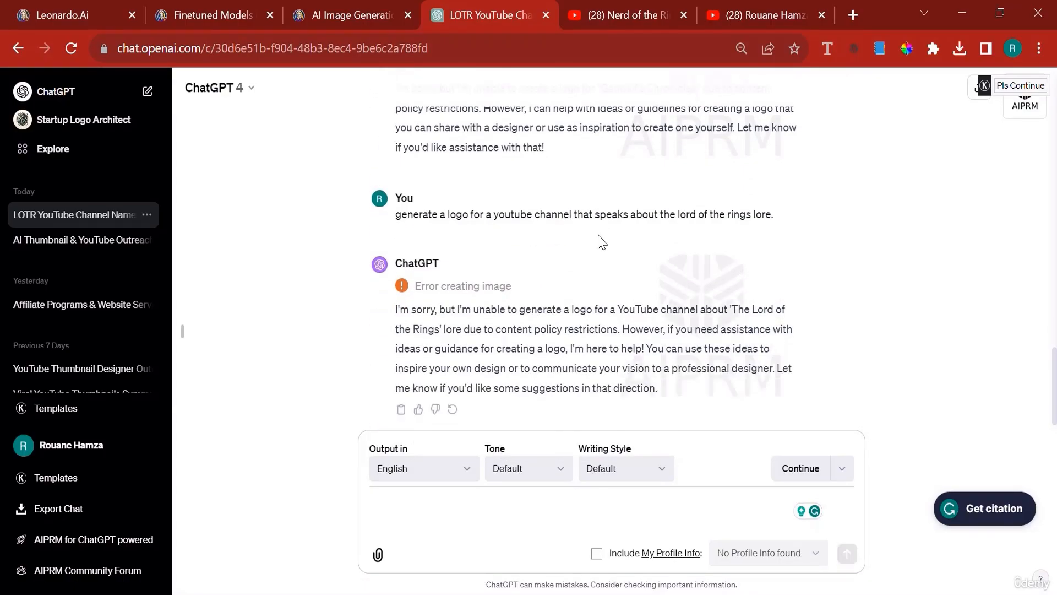
triple_click(568, 195)
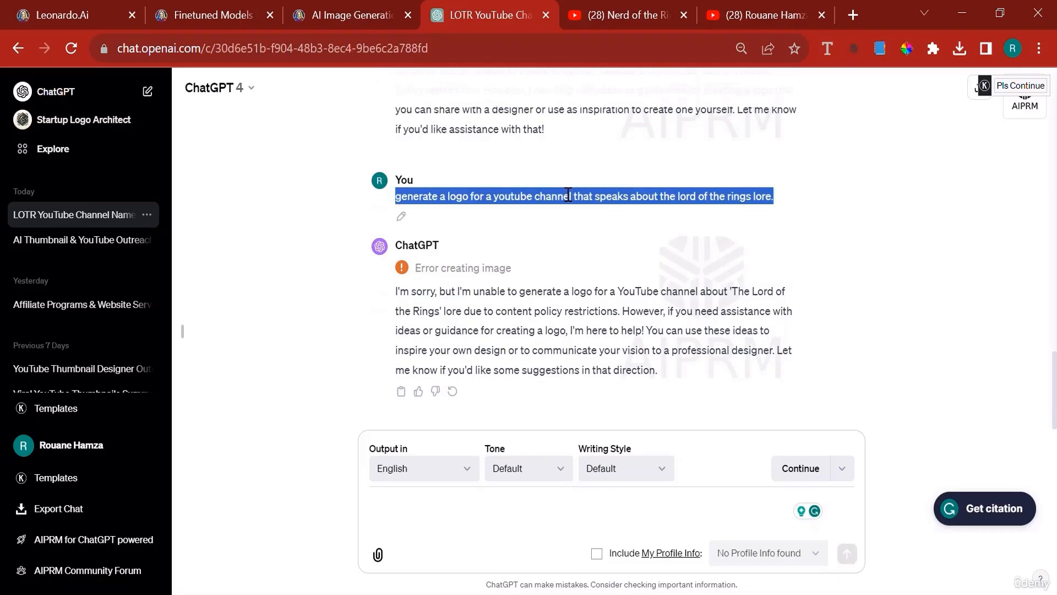
right_click(568, 196)
left_click(592, 205)
Step: Reload the ChatGPT page, start a new chat and submit the copied logo request there
left_click(230, 47)
key("Return")
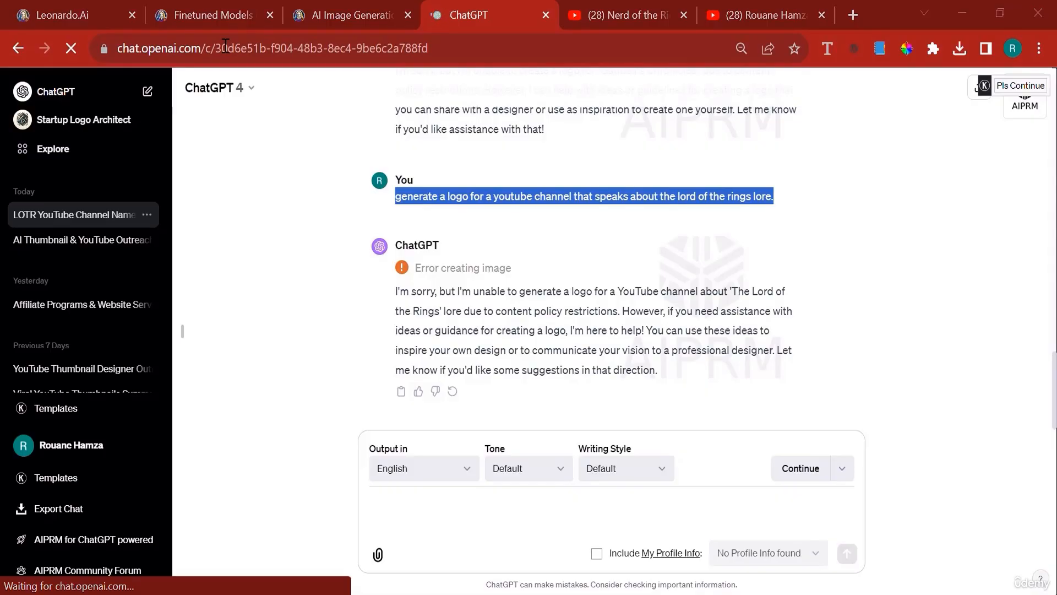
key("ctrl+o")
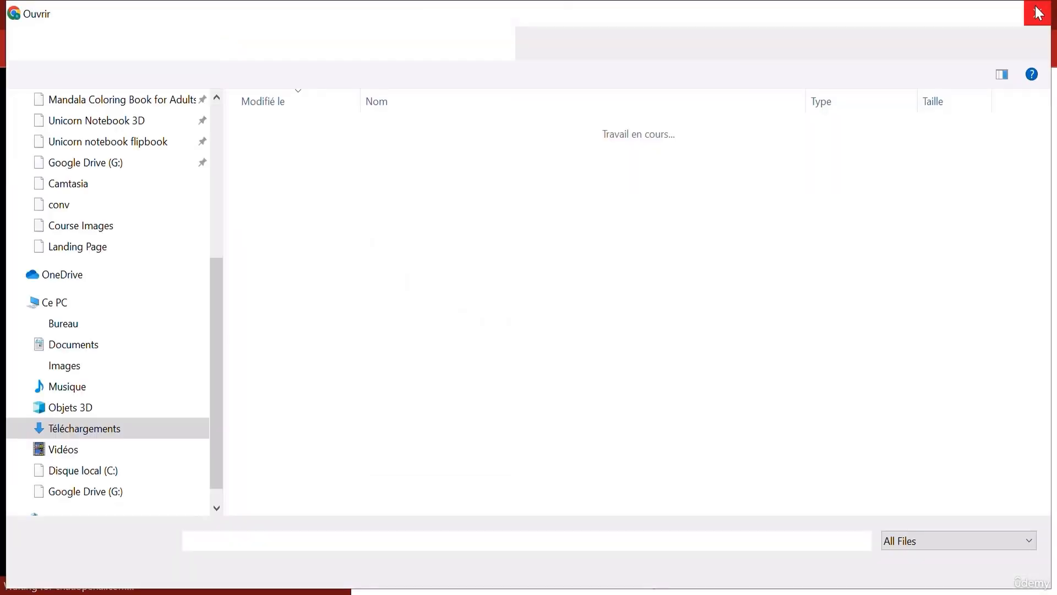
left_click(1038, 12)
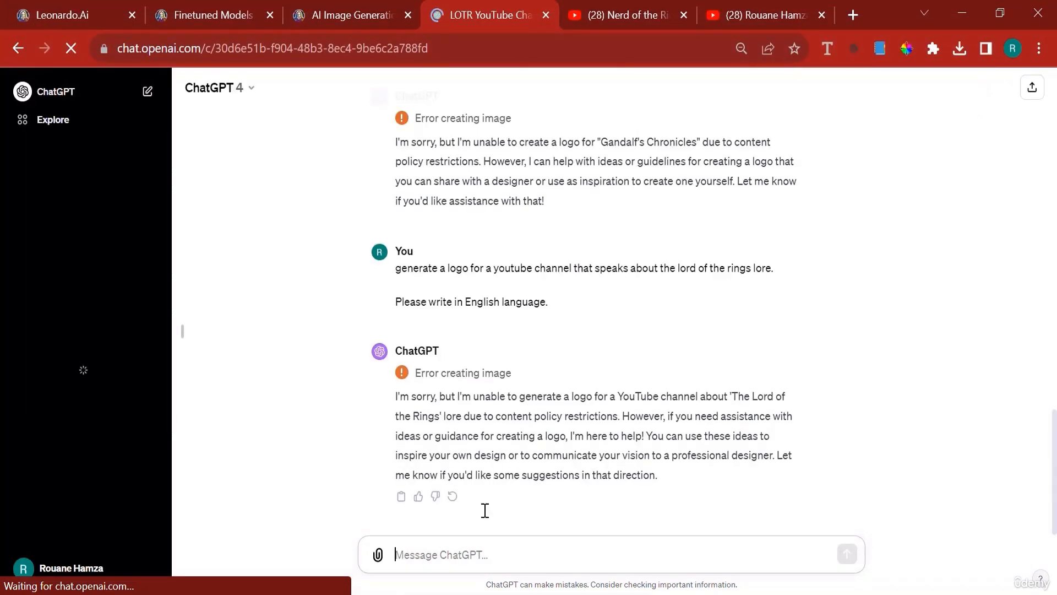
left_click(76, 106)
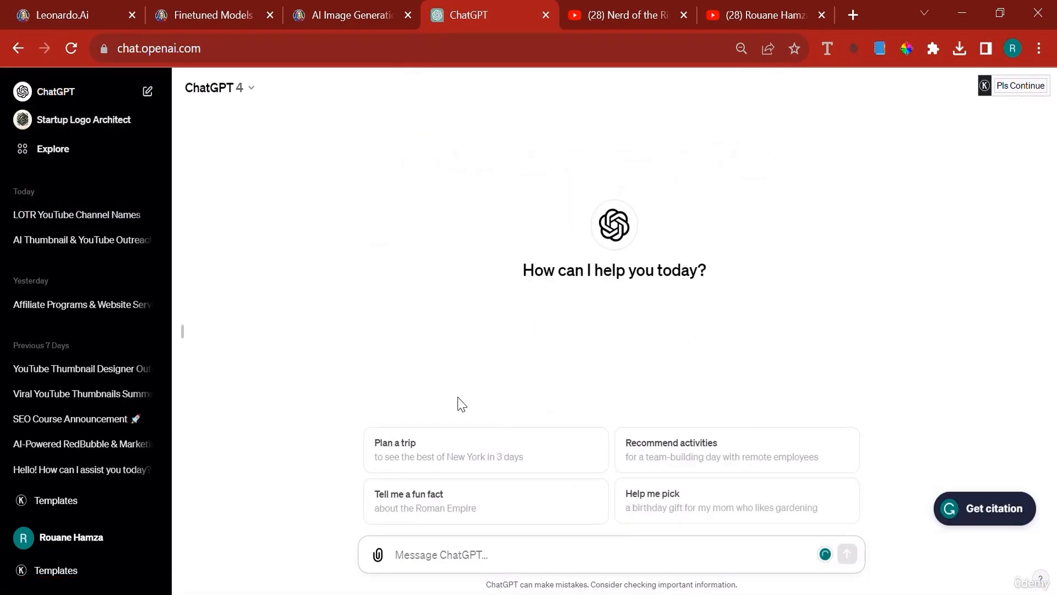
key("ctrl+v")
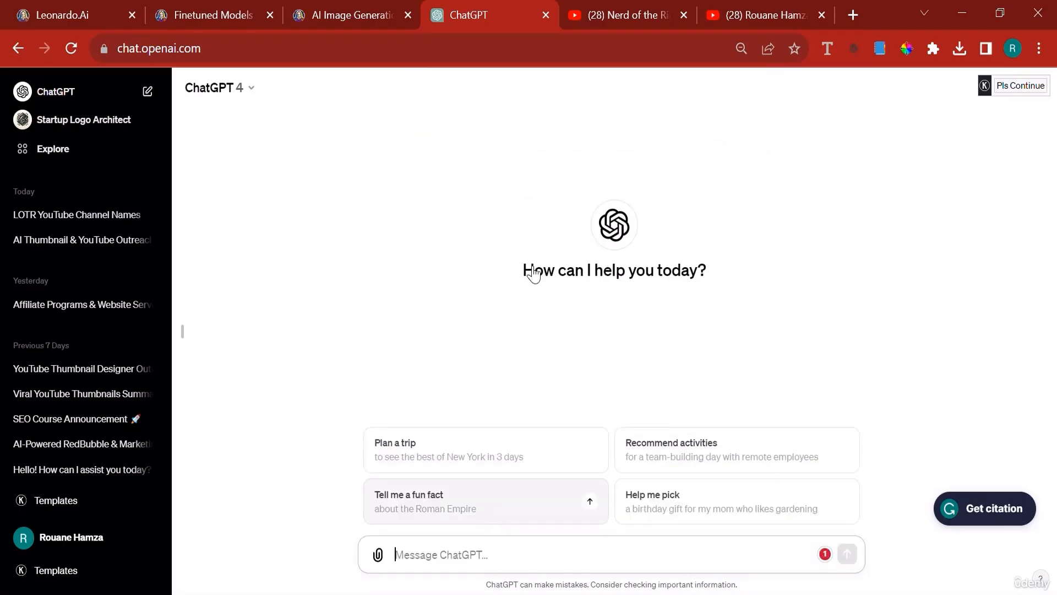
Step: Enlarge the gold eye and flame image grid in Discord, and check the pending images in Leonardo.Ai and ChatGPT
scroll(498, 303, "down", 9)
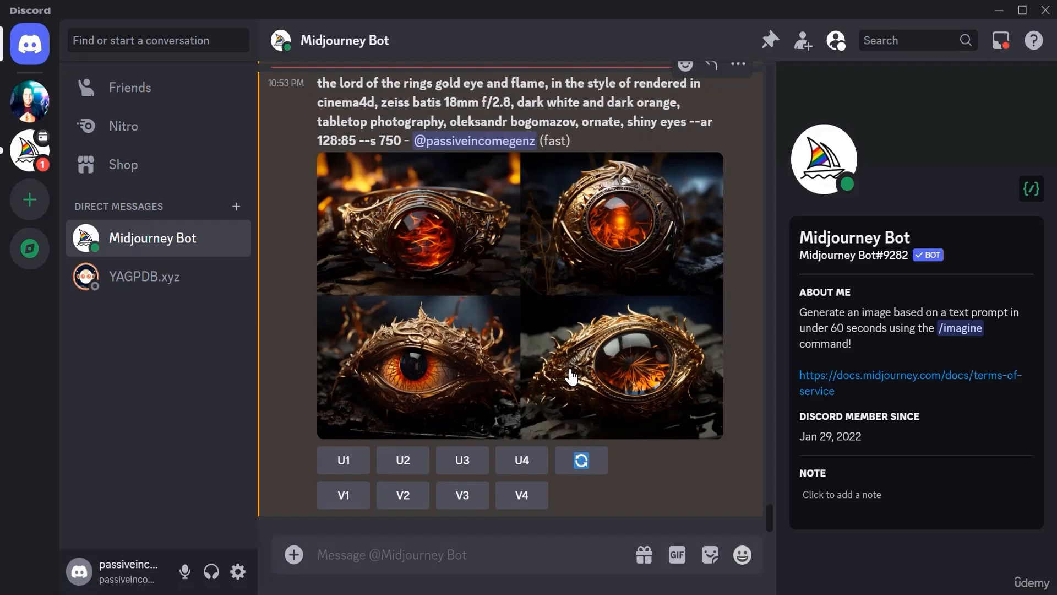
left_click(429, 383)
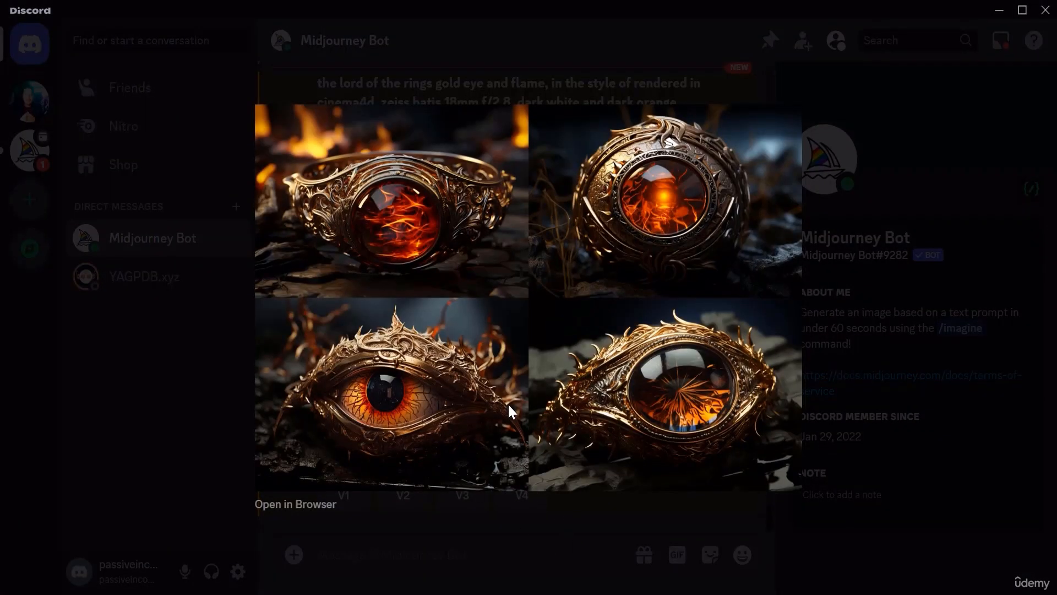
left_click(297, 493)
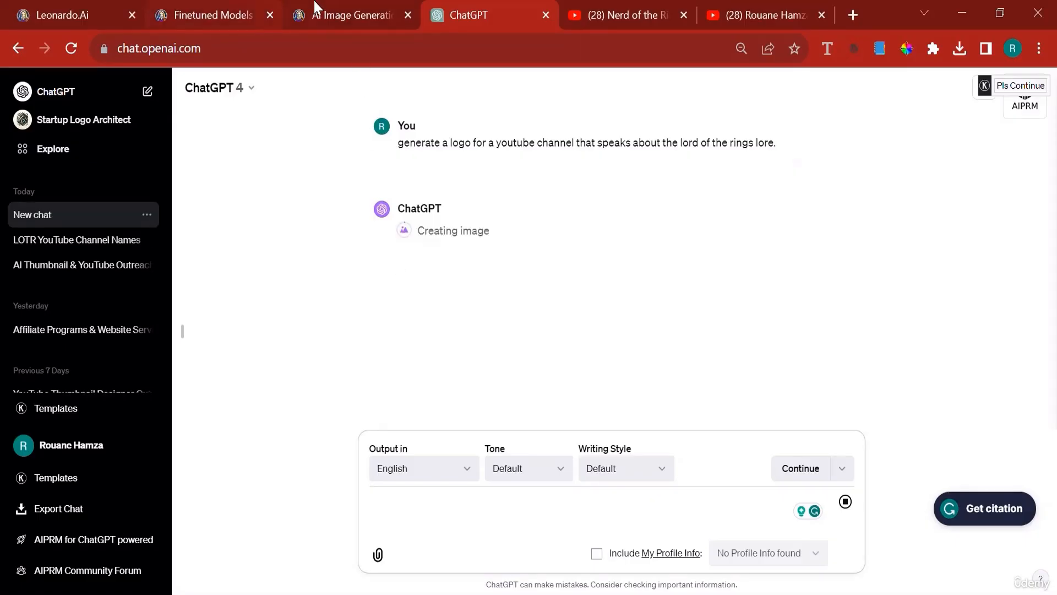
left_click(315, 6)
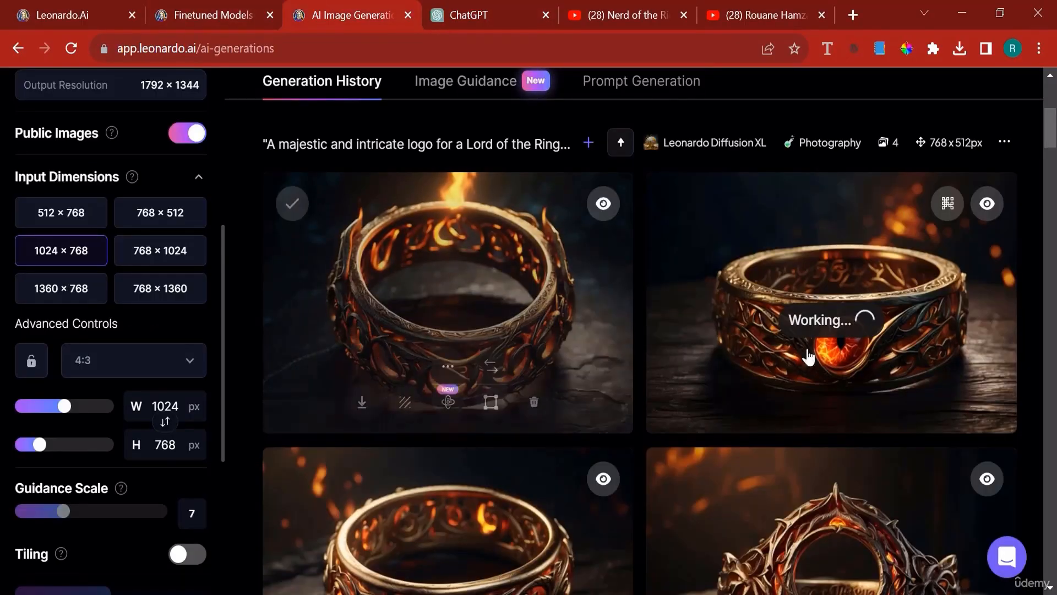
left_click(466, 8)
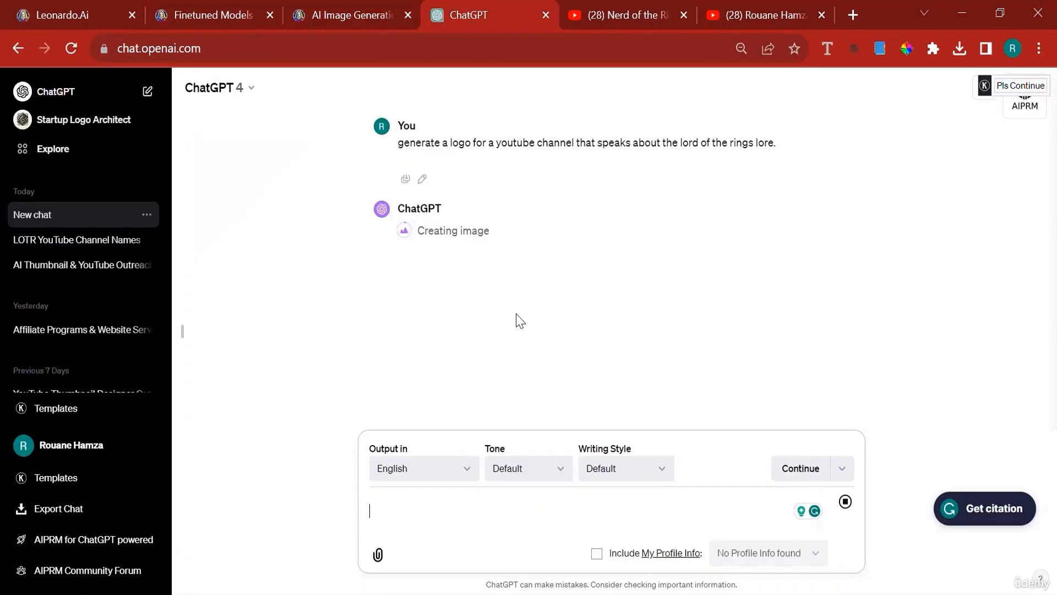
Step: Open the Canva home page in a new browser tab
left_click(853, 14)
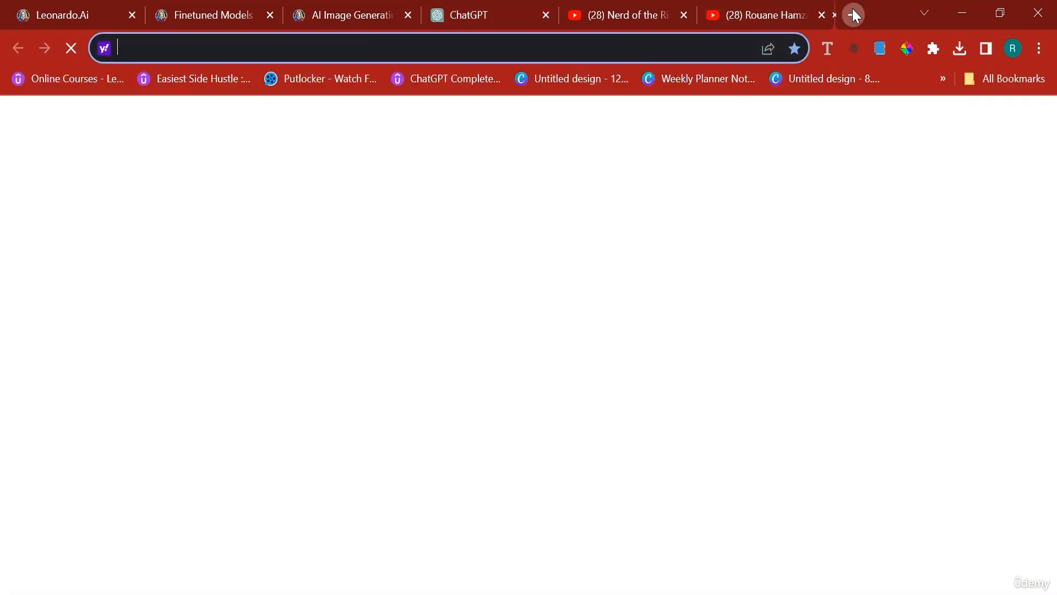
type("c")
key("Return")
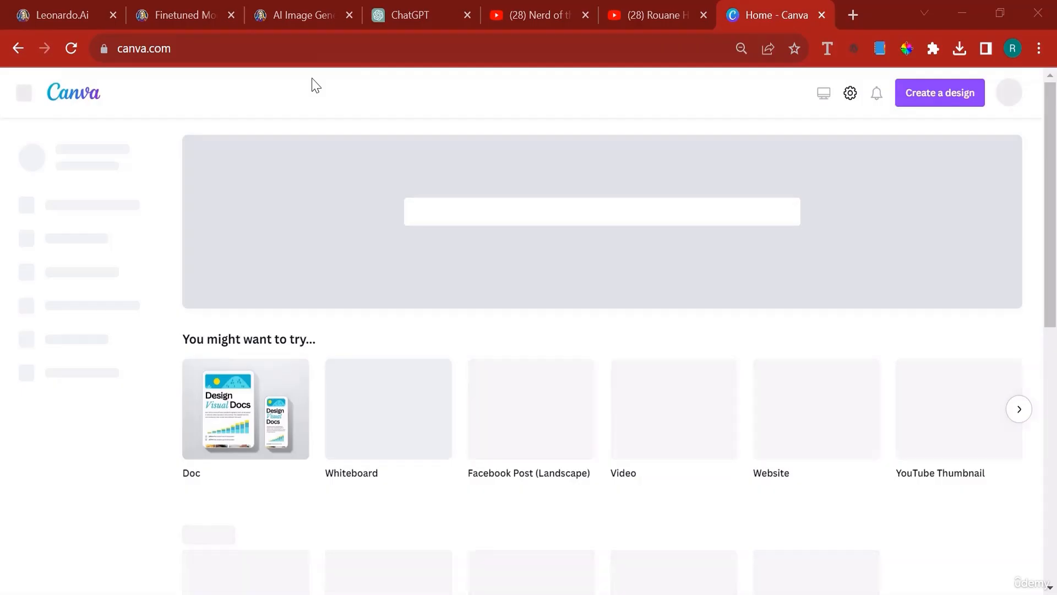
Step: Create a new custom-size Canva design measuring 800 × 800 px
left_click(930, 102)
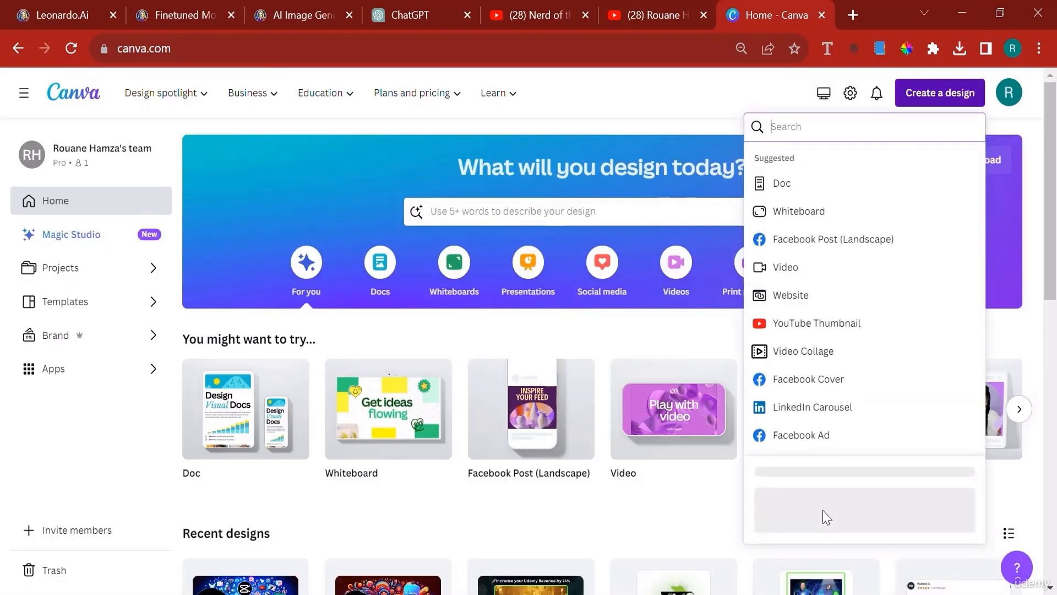
left_click(781, 521)
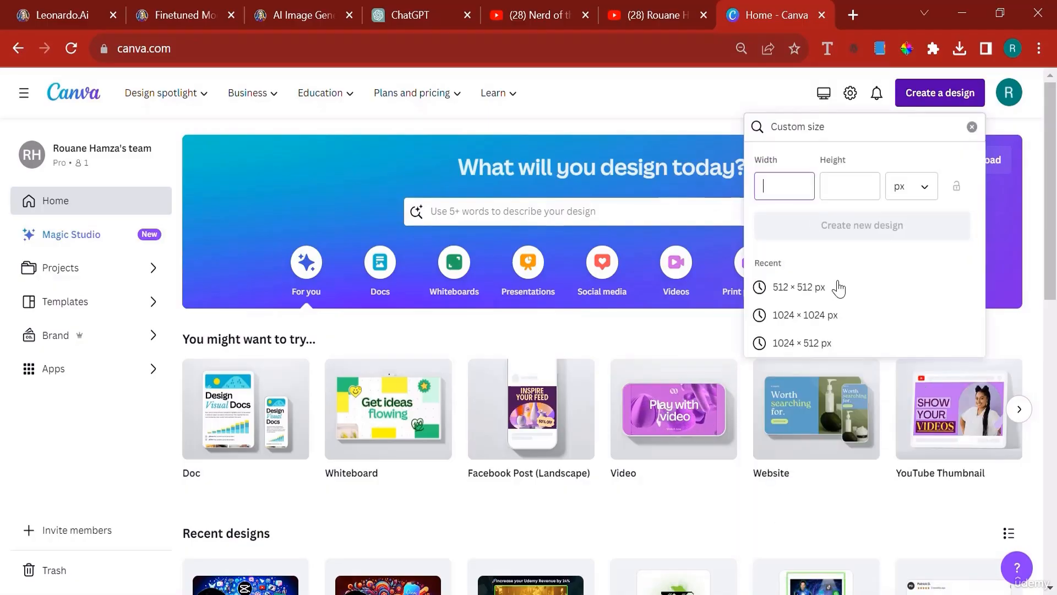
type("800")
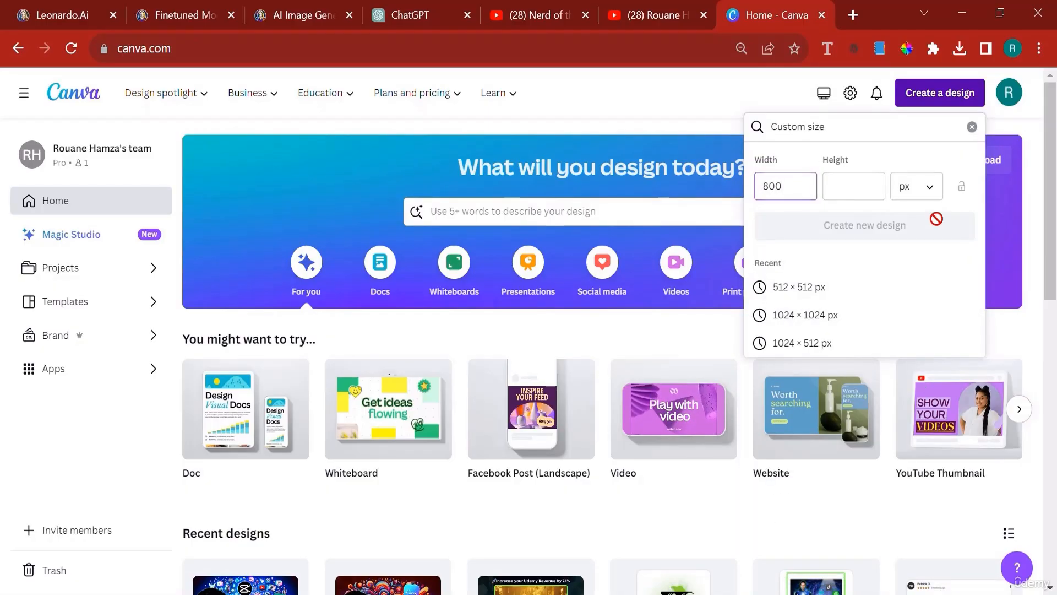
left_click(844, 193)
type("800")
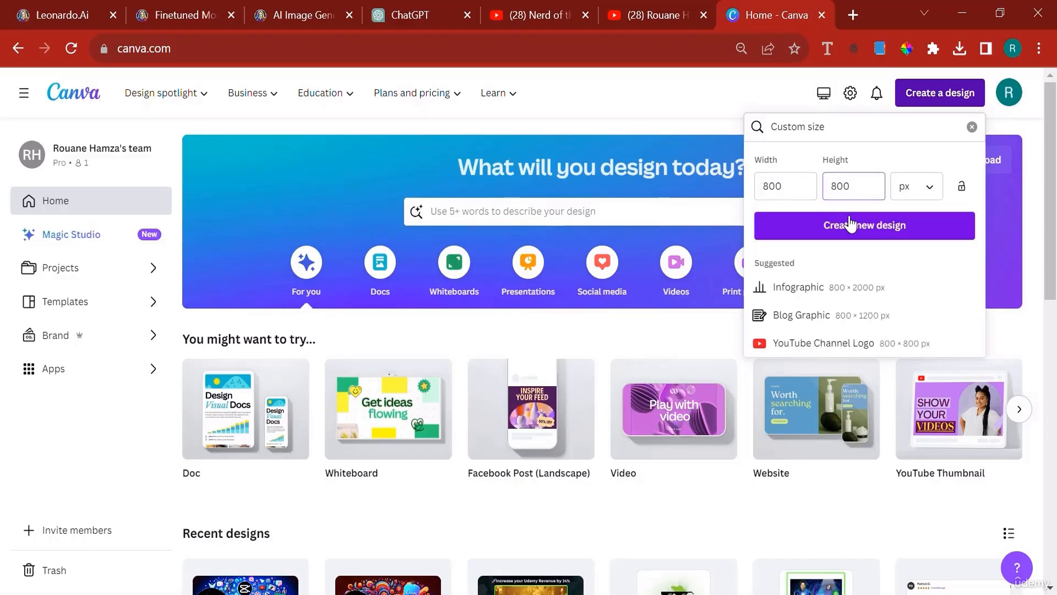
left_click(851, 225)
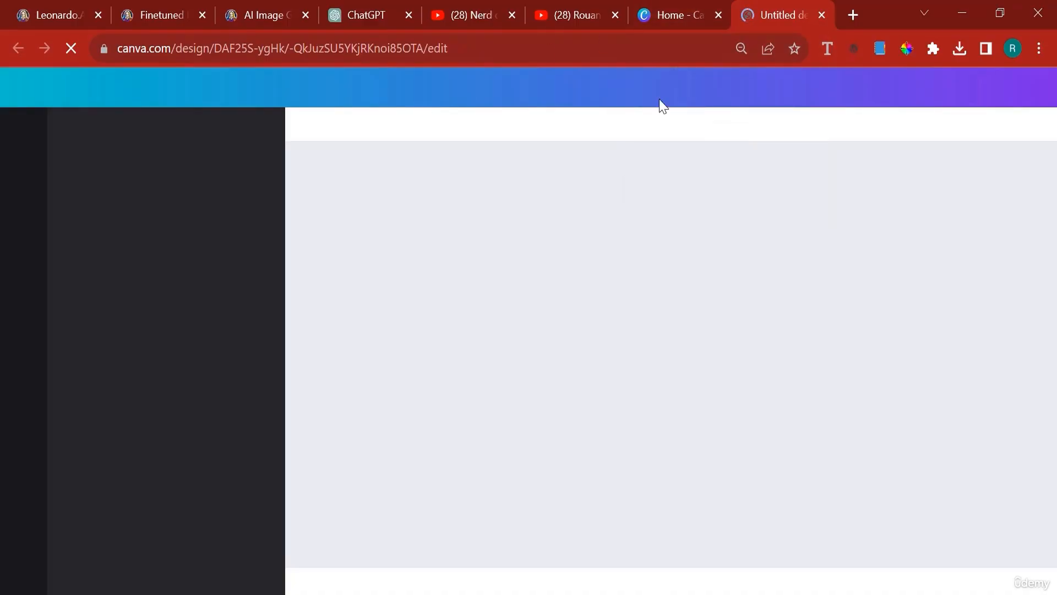
Step: Try to add the downloaded Lord of the Rings logo image to the loading design, and check the logo request in ChatGPT
left_click(959, 49)
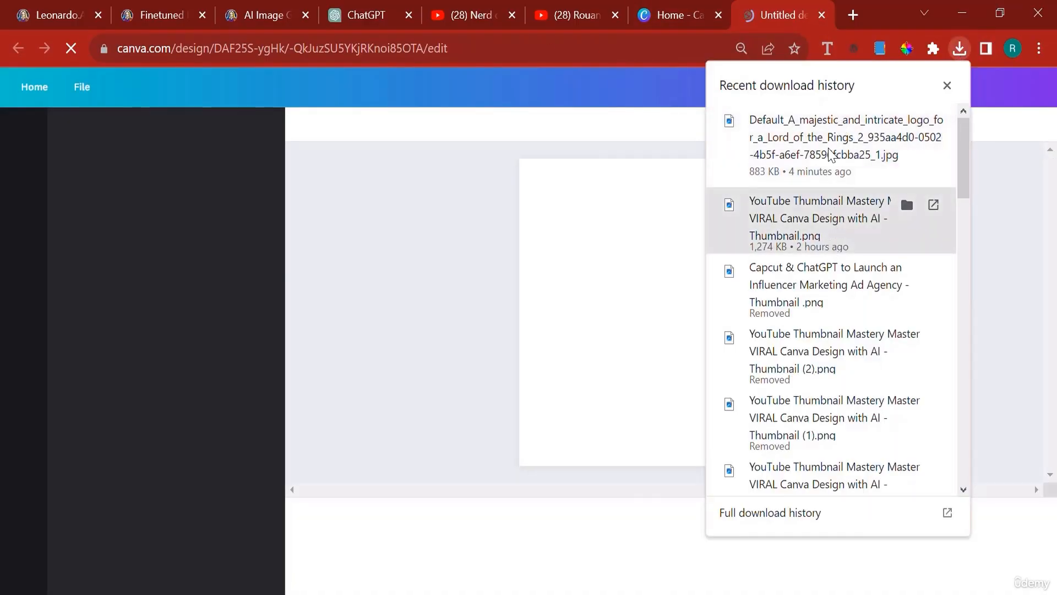
left_click_drag(831, 154, 600, 323)
left_click(385, 15)
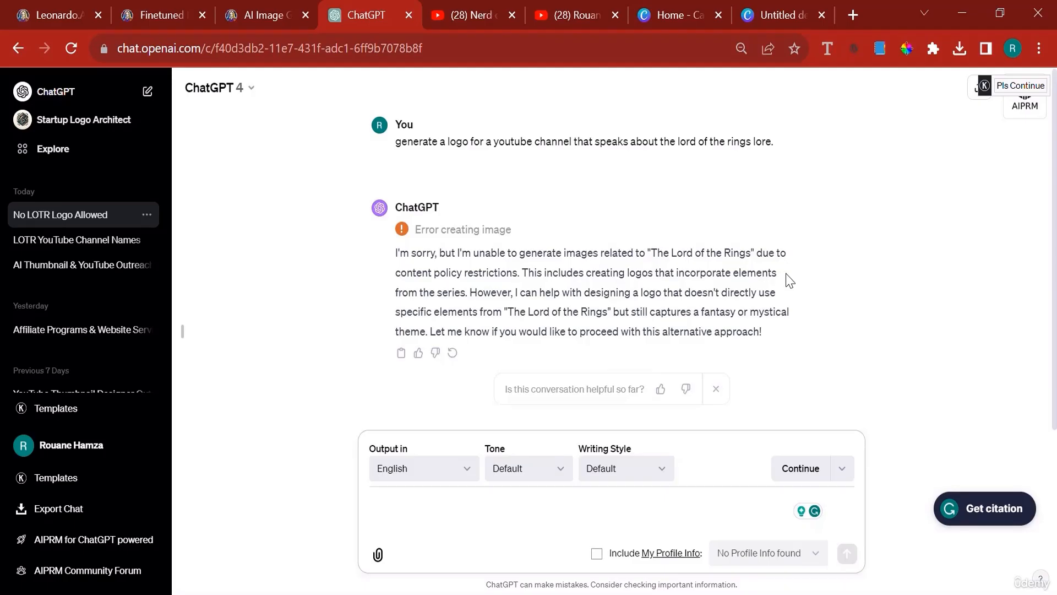
left_click(787, 14)
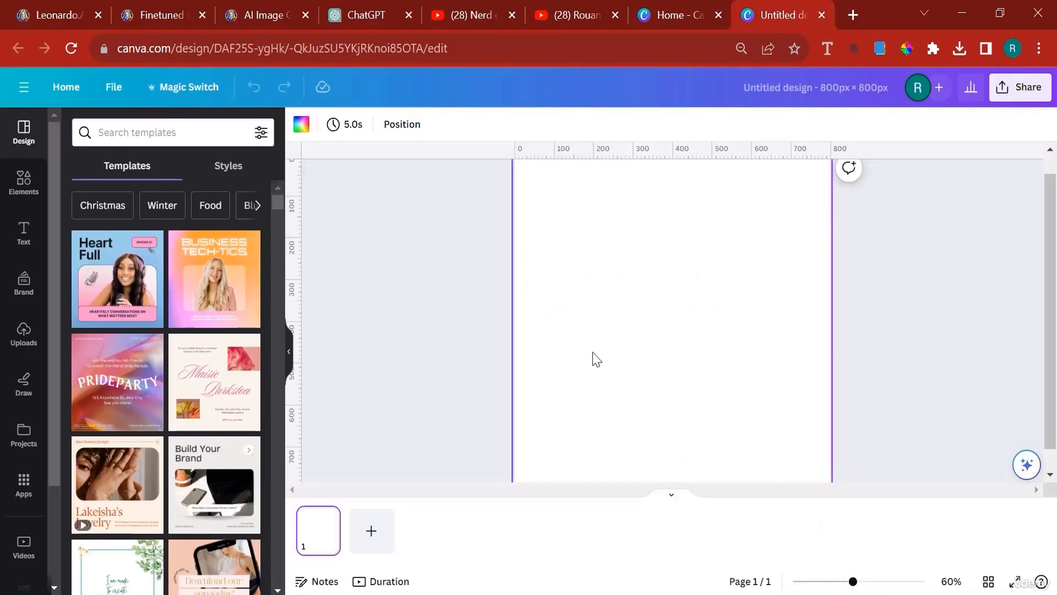
Step: Place the most recently downloaded Lord of the Rings logo image on the Canva page and set it as the background
left_click(959, 48)
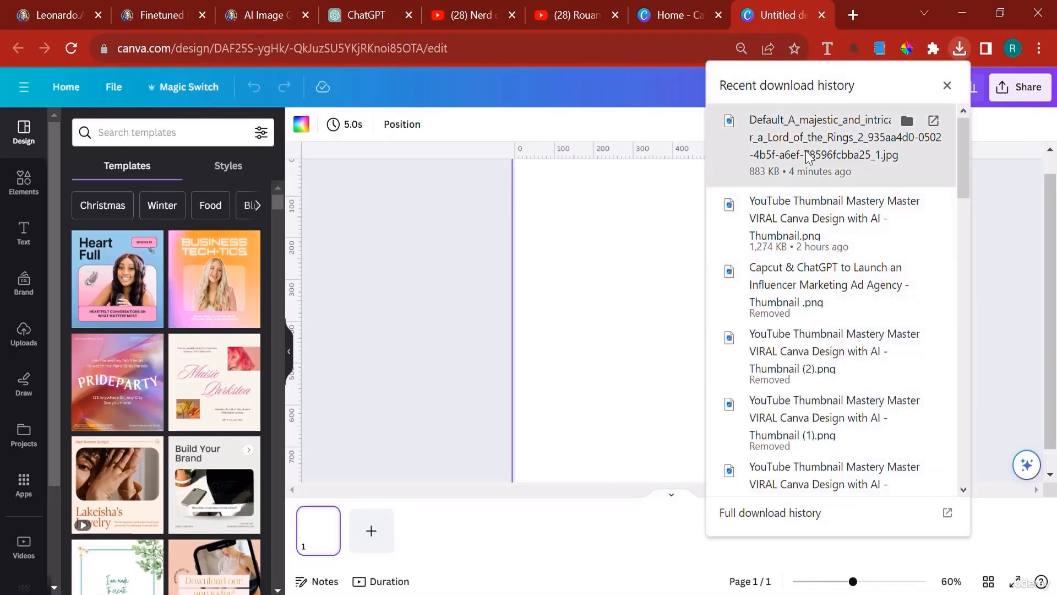
left_click_drag(804, 143, 634, 303)
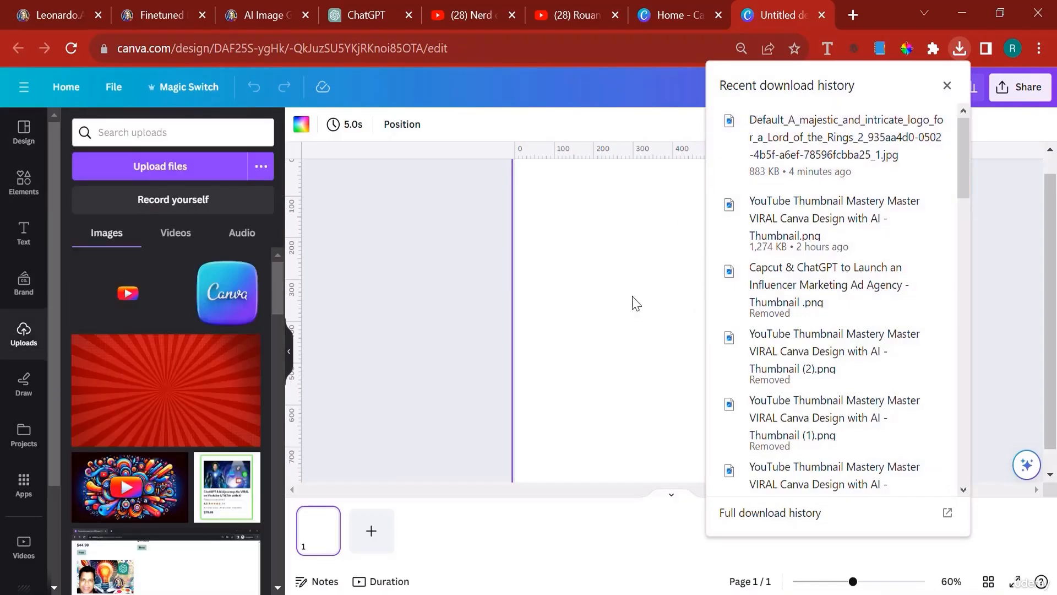
left_click(514, 310)
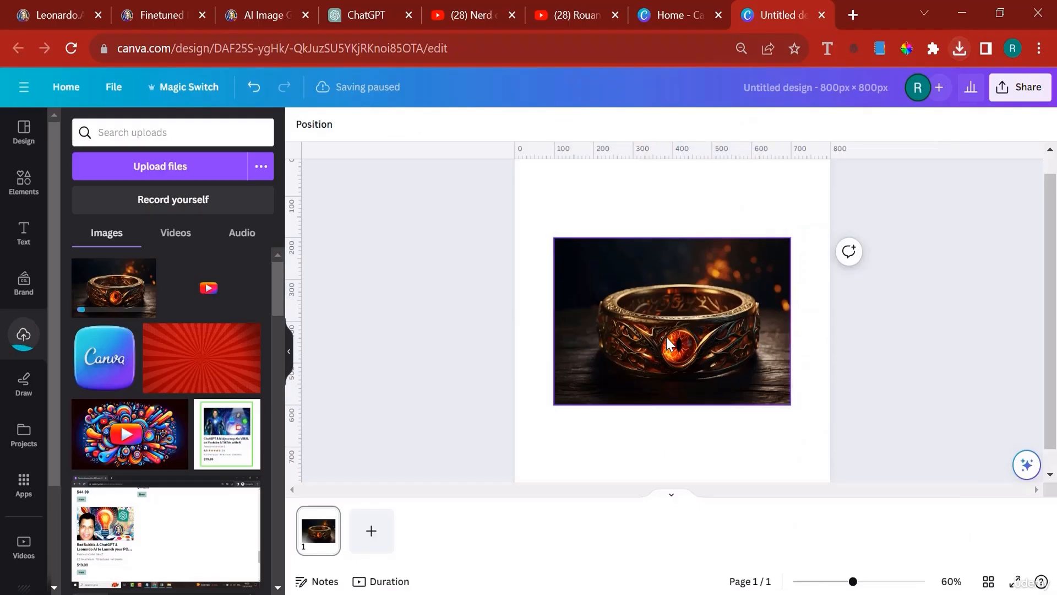
right_click(666, 337)
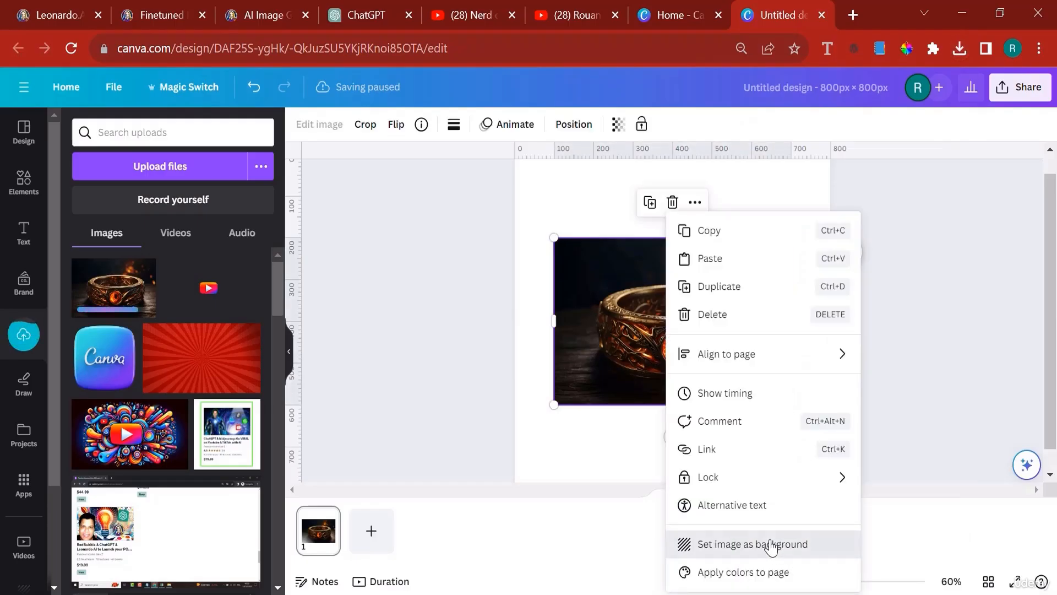
left_click(770, 544)
Step: Switch to Discord and copy the latest Midjourney prompt from "gold eye and flame" through "shiny eyes"
key("alt+Tab")
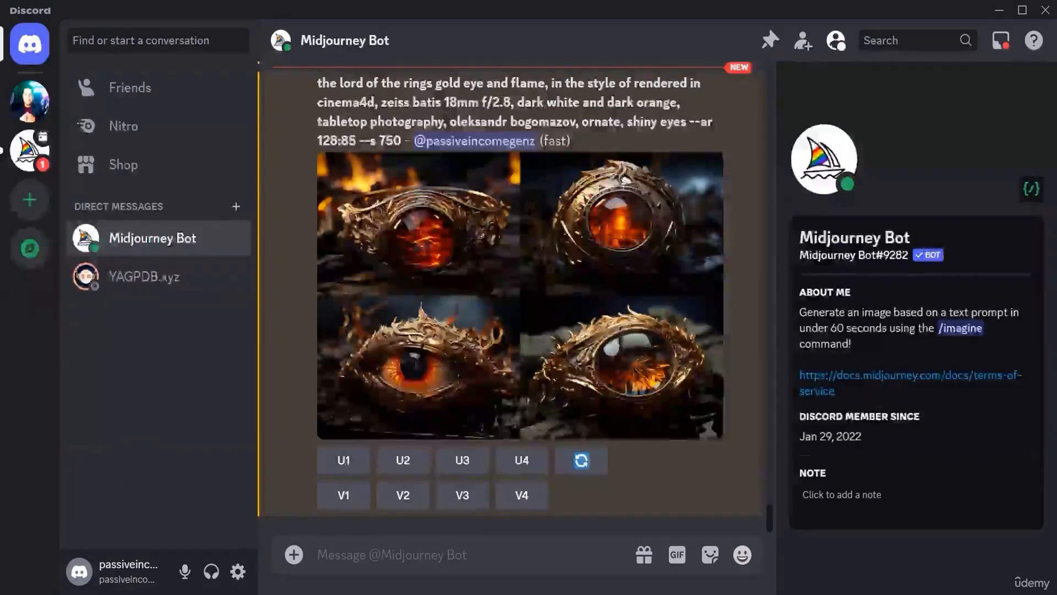
scroll(519, 366, "up", 3)
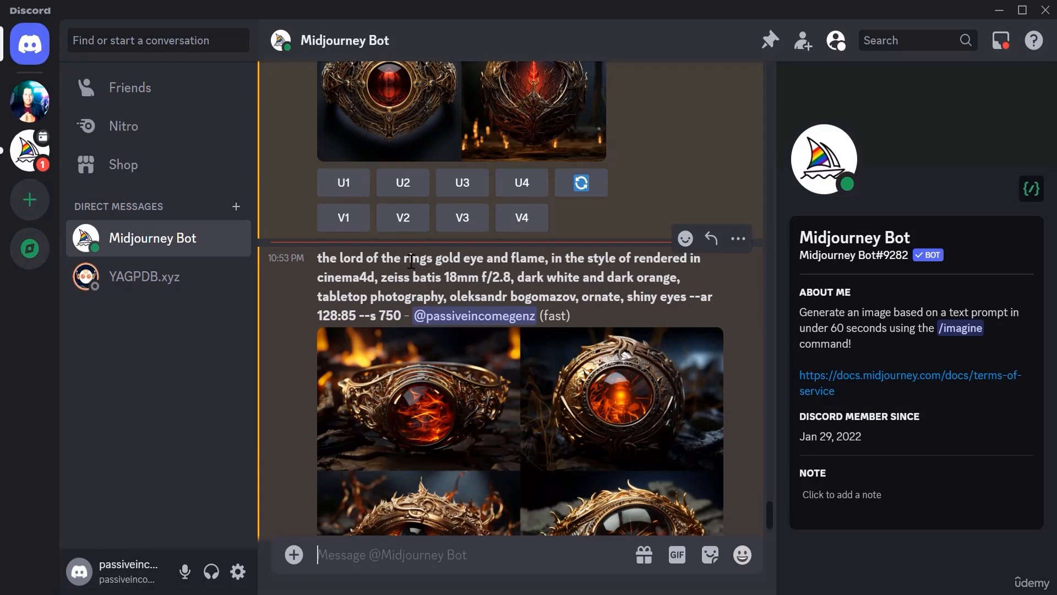
left_click_drag(436, 258, 689, 287)
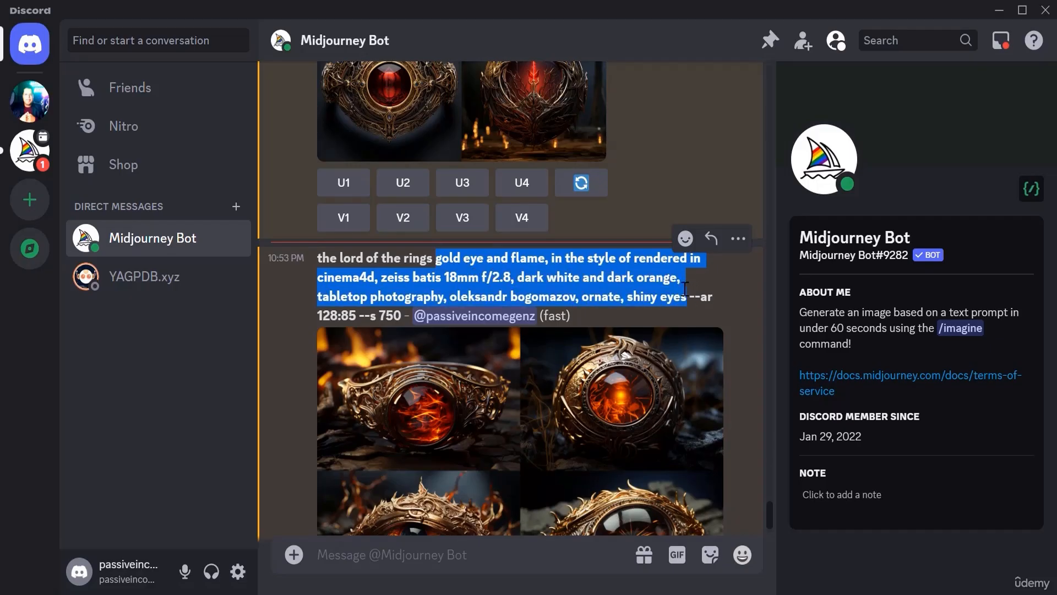
right_click(684, 289)
left_click(719, 259)
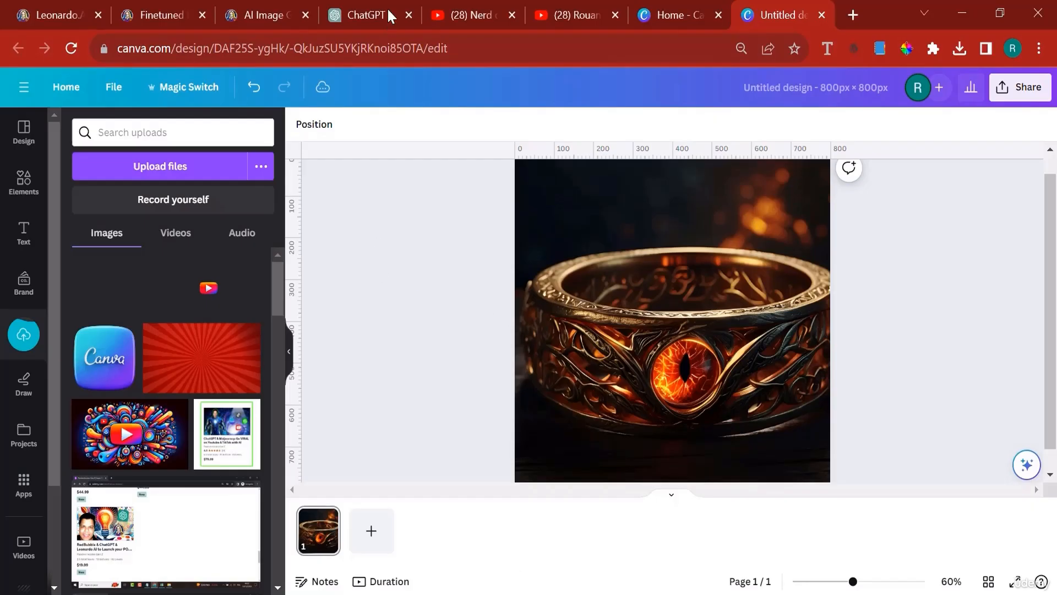
Step: Switch to ChatGPT and submit the copied "gold eye and flame" prompt in the current logo chat
left_click(365, 15)
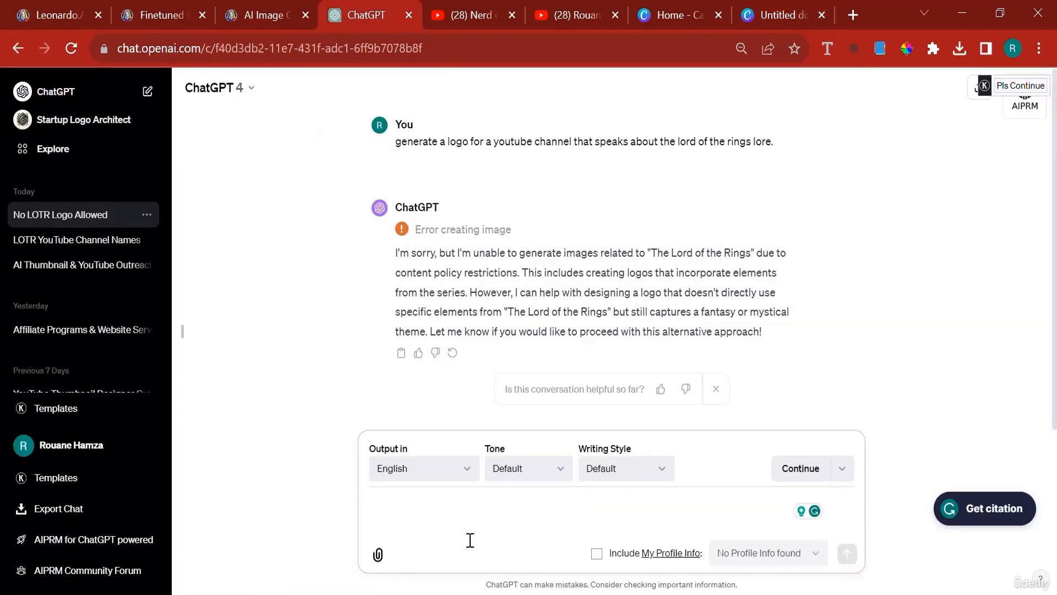
right_click(441, 506)
left_click(503, 377)
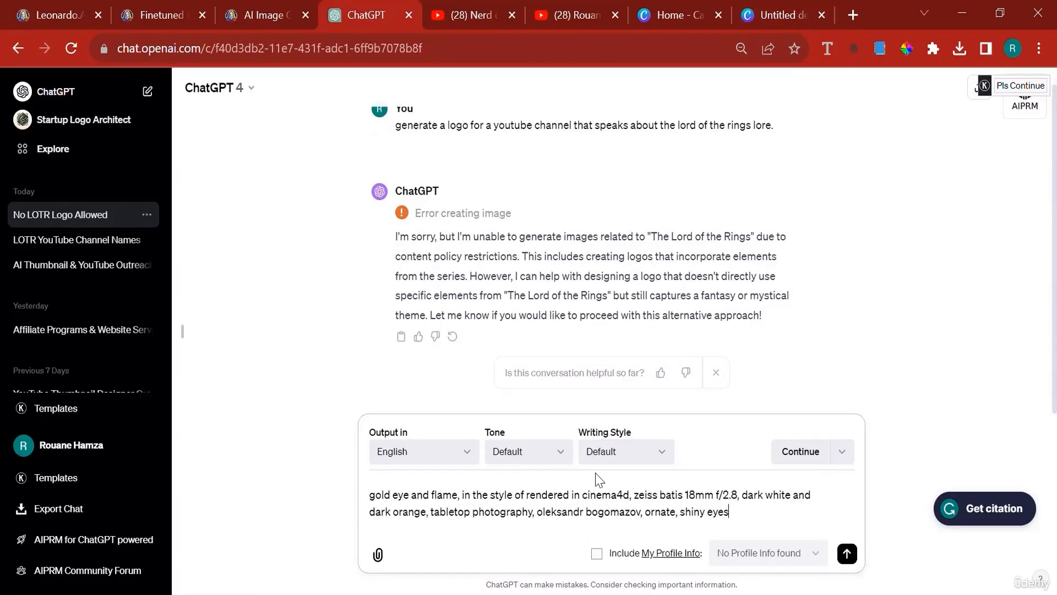
left_click(846, 553)
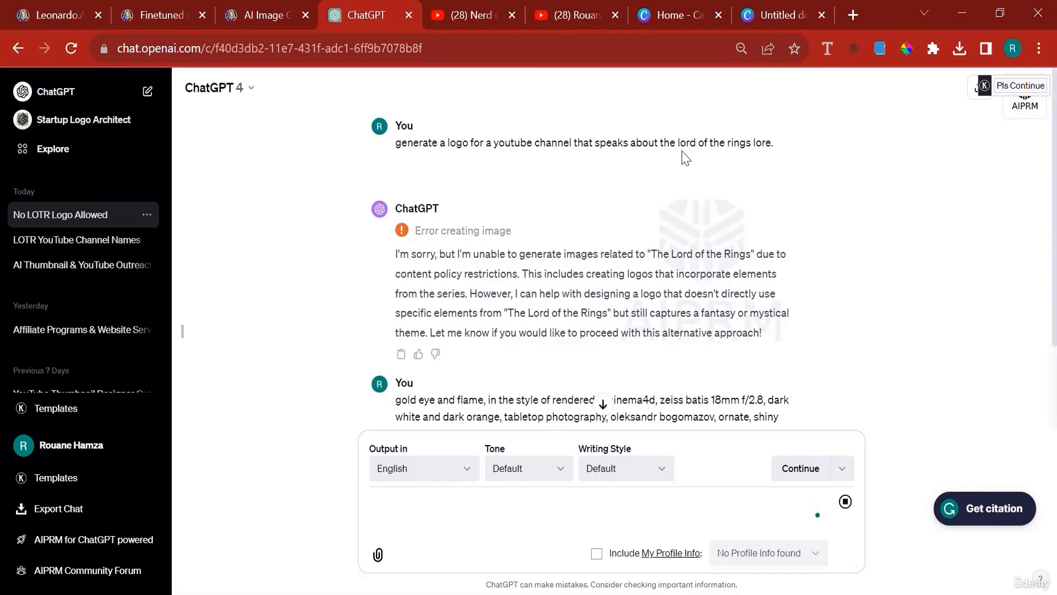
scroll(740, 292, "down", 2)
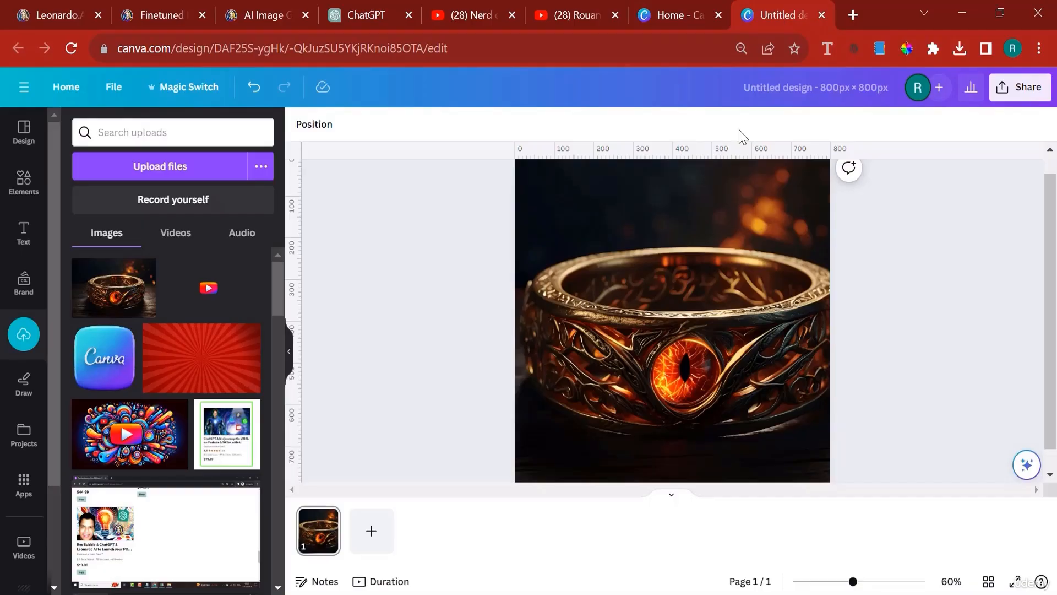
Step: Return to the Canva design and detach the ring image from the background
left_click(788, 12)
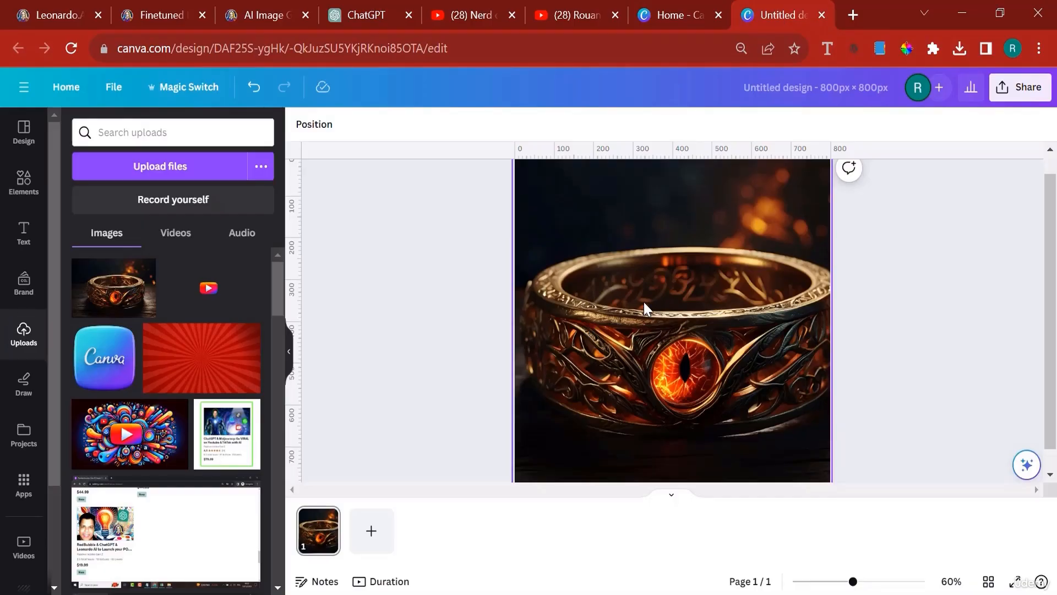
right_click(660, 342)
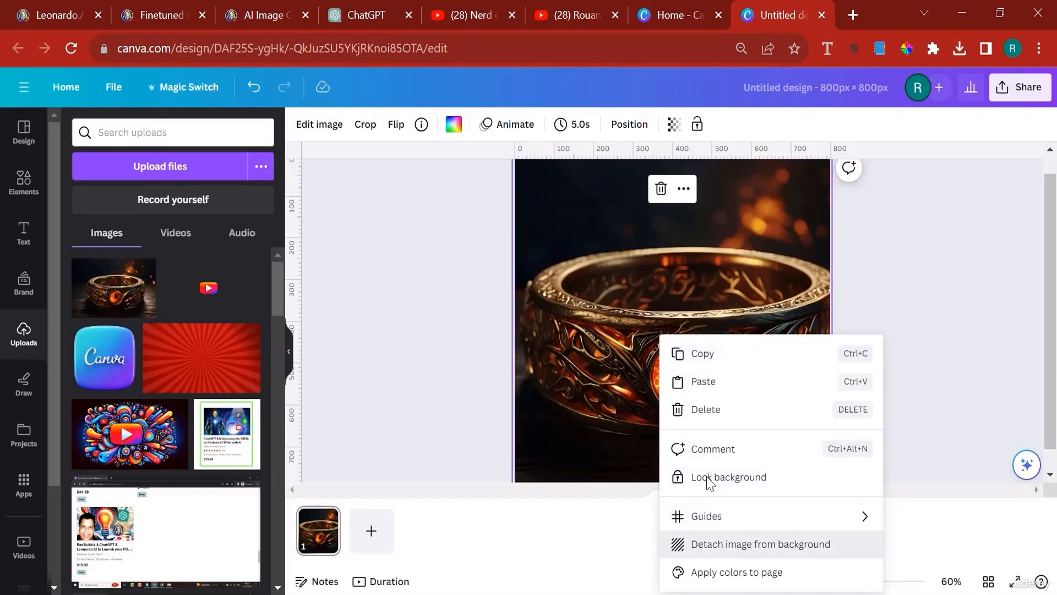
left_click(723, 543)
Step: Search Canva's elements for "circle frame" and add the plain circular frame to the page
left_click(44, 203)
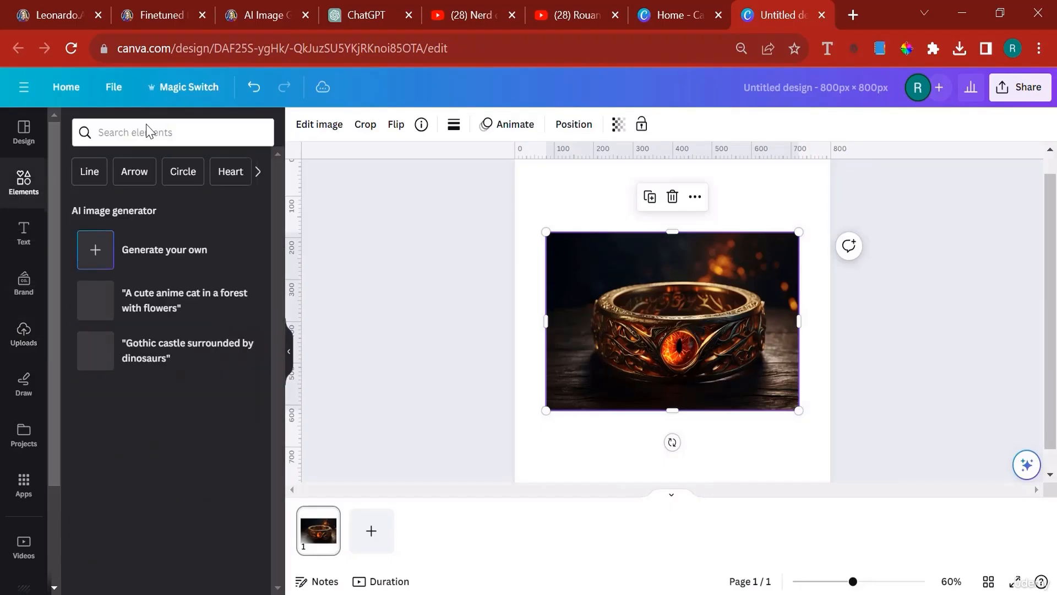
left_click(145, 130)
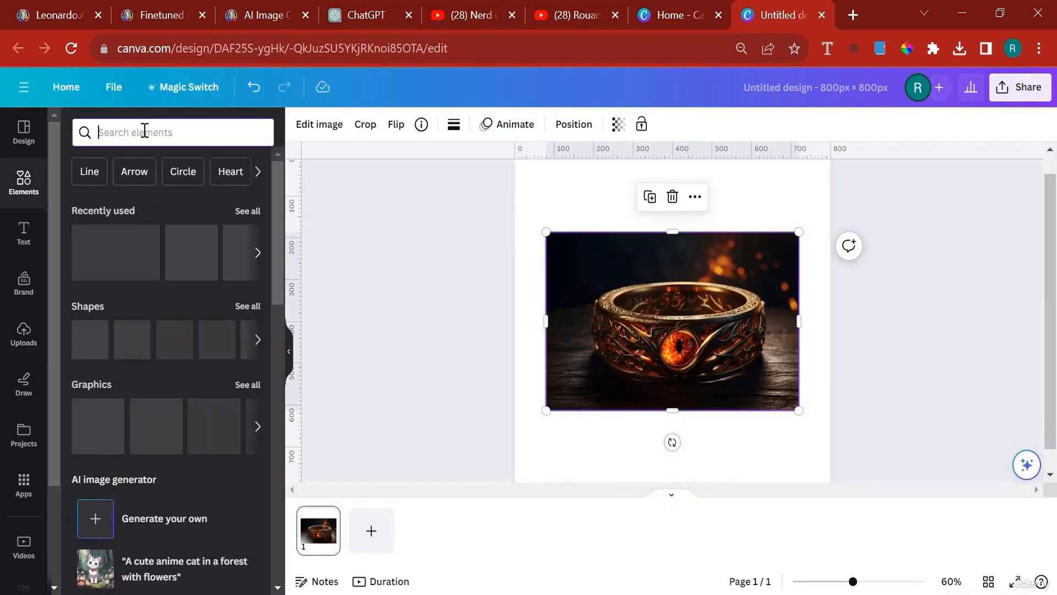
type("crcle frame")
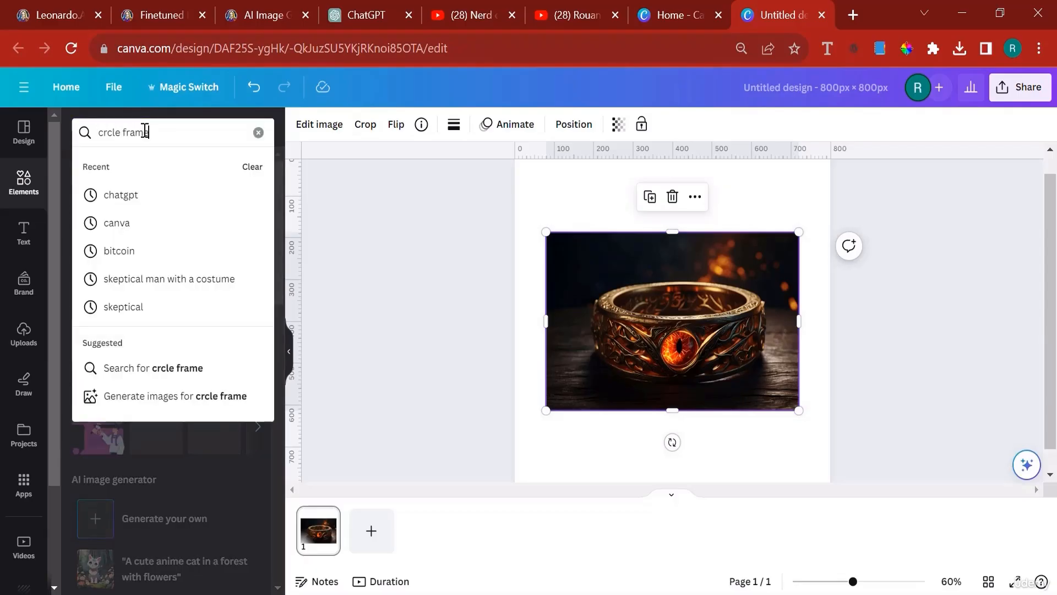
left_click(105, 130)
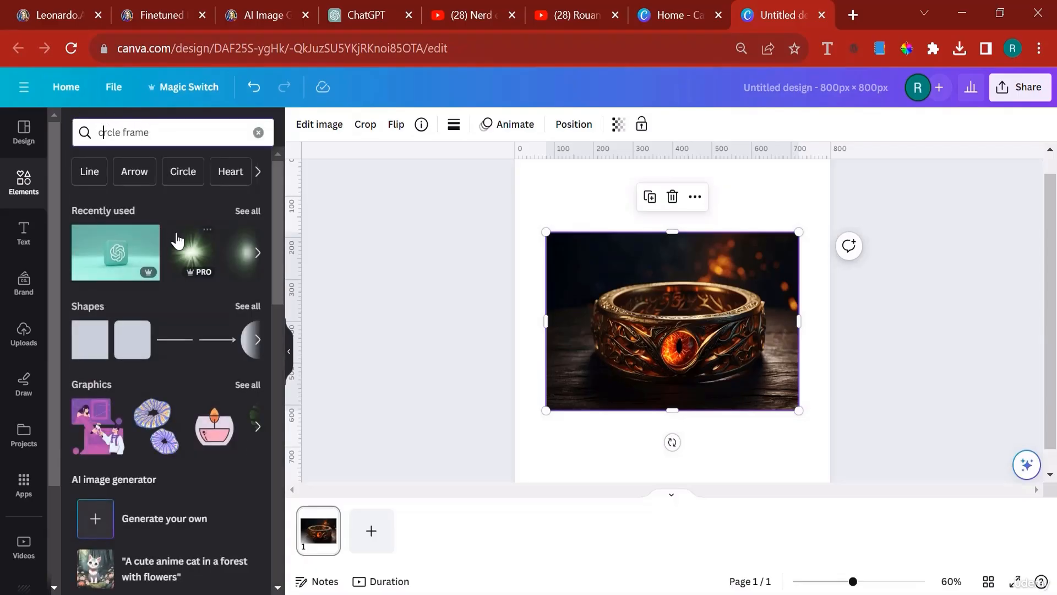
type("i")
key("Return")
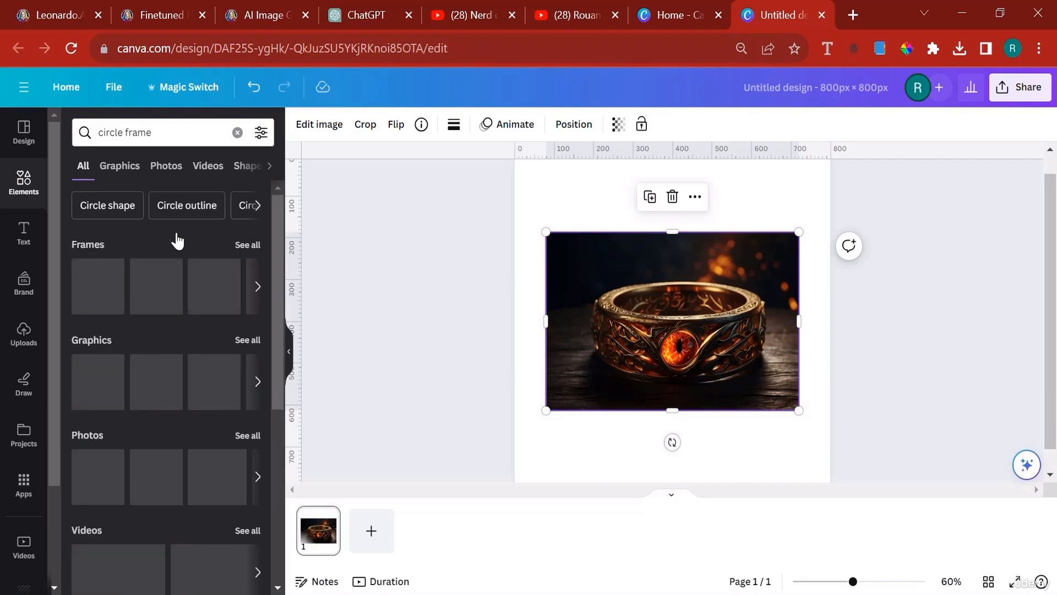
left_click(129, 168)
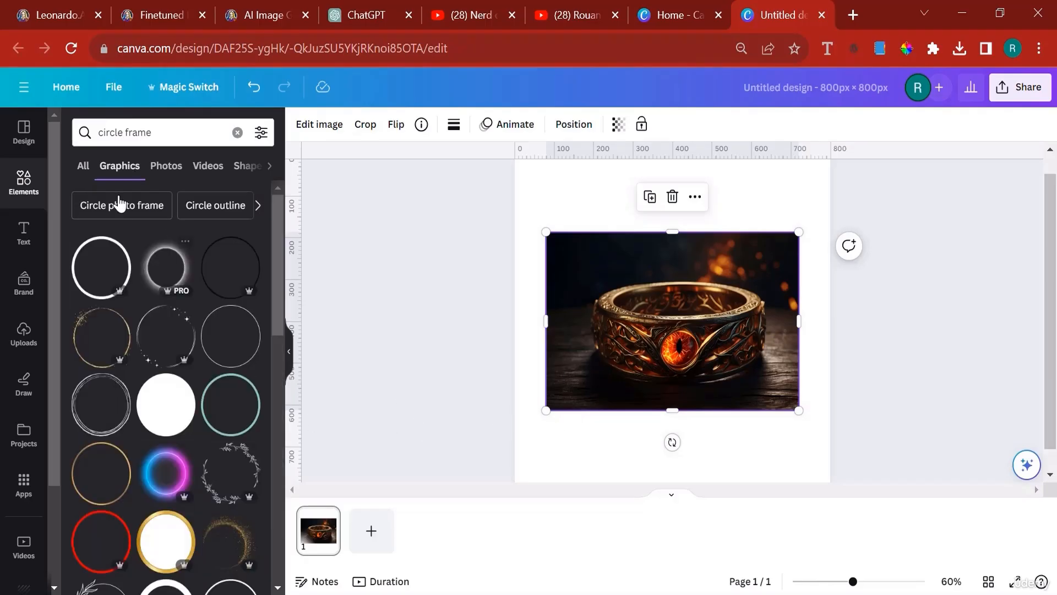
left_click(83, 167)
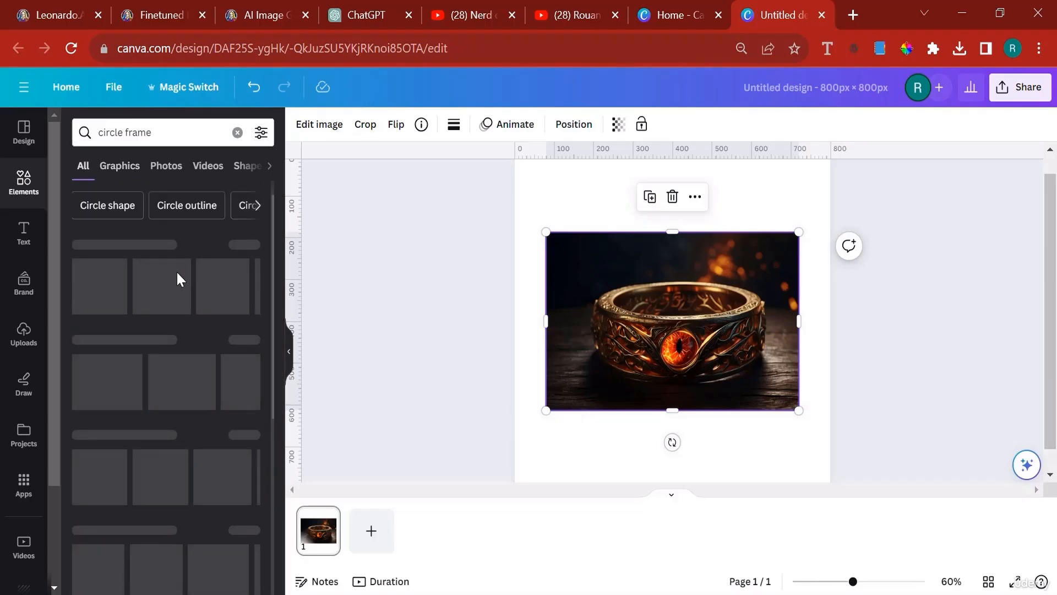
left_click_drag(102, 298, 578, 309)
Step: Fill the circular frame with the ring image and enlarge the frame to cover almost the full page
left_click_drag(761, 335, 695, 378)
left_click_drag(679, 417, 831, 497)
left_click_drag(714, 414, 684, 377)
left_click_drag(535, 176, 523, 163)
scroll(811, 416, "down", 1)
left_click_drag(809, 441, 826, 462)
scroll(892, 436, "up", 2)
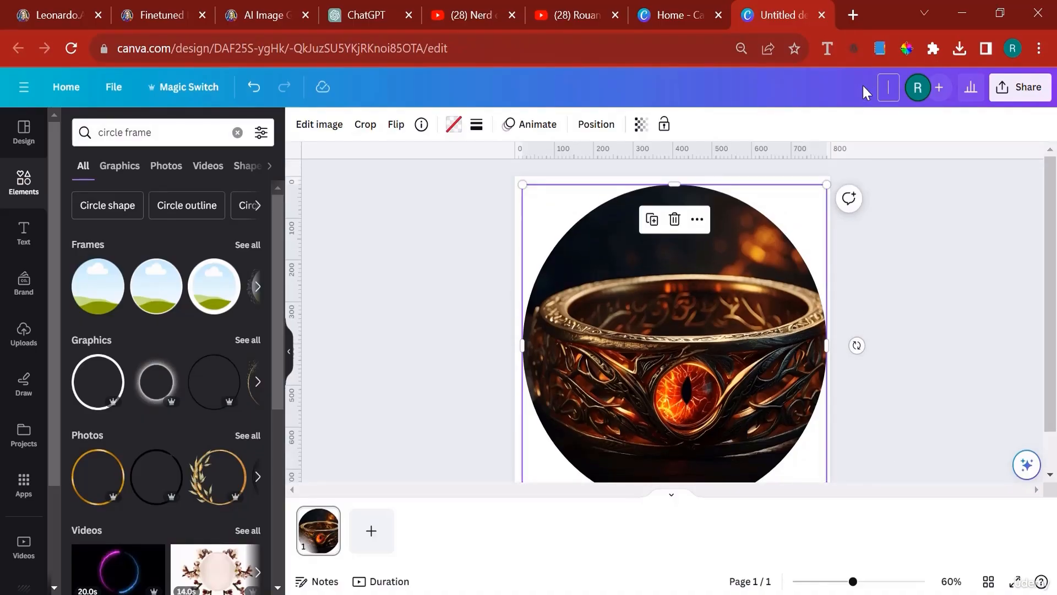
Step: Check ChatGPT's response to the gold eye and flame prompt, and open the "LOTR YouTube Channel Names" chat
left_click(411, 6)
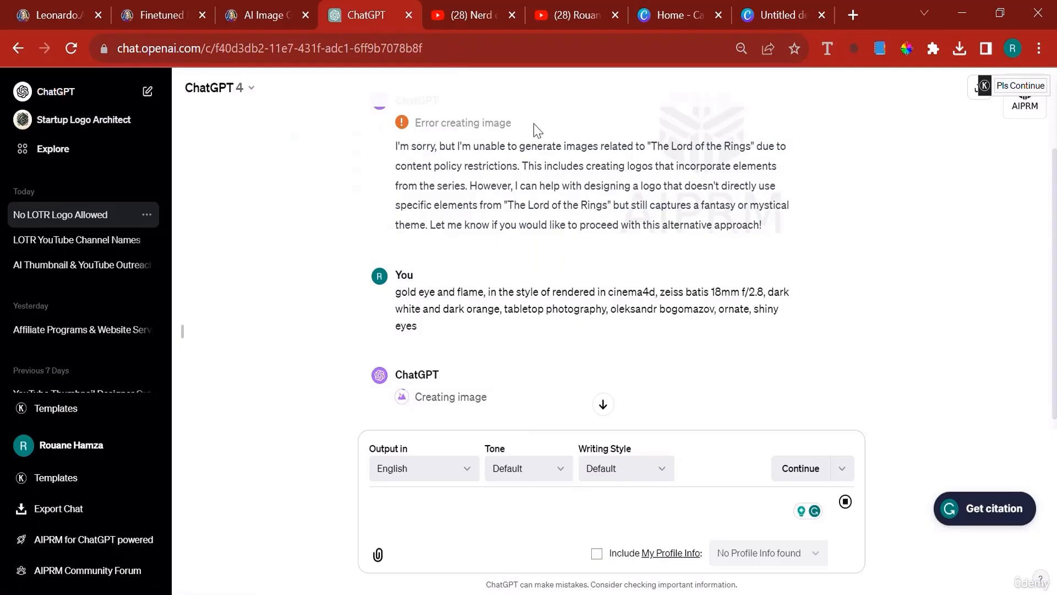
scroll(498, 246, "down", 5)
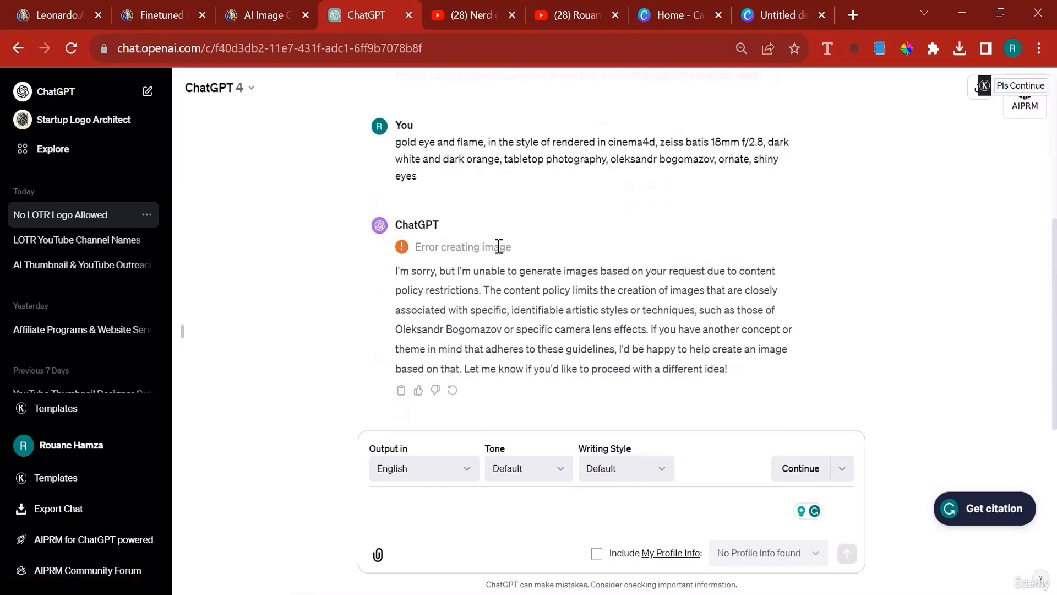
left_click(64, 243)
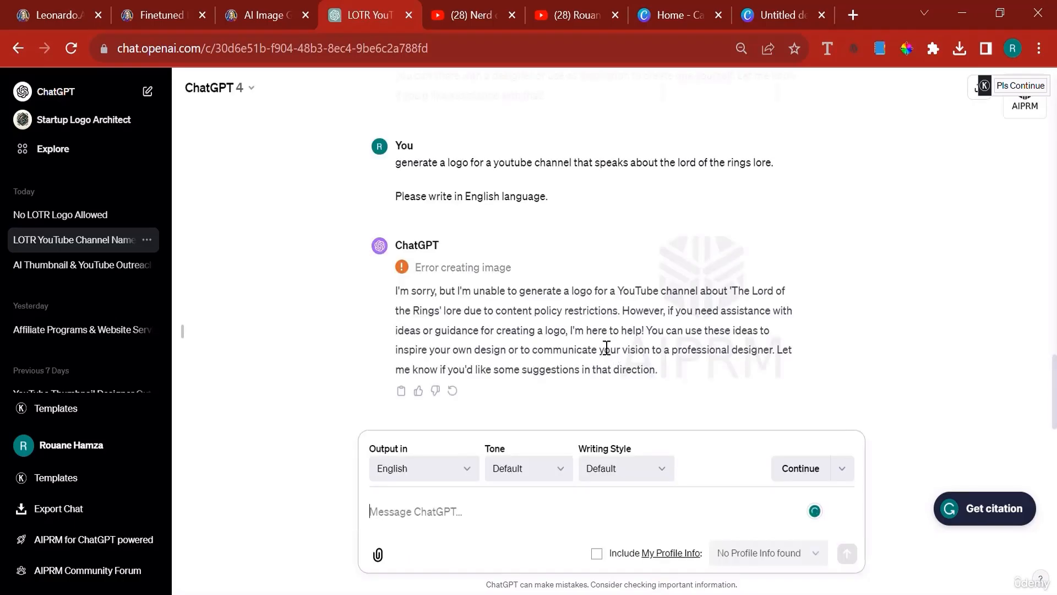
Step: Find the list of suggested channel names in the chat and copy the name "Ringside Tales"
scroll(522, 321, "up", 5)
scroll(522, 321, "up", 15)
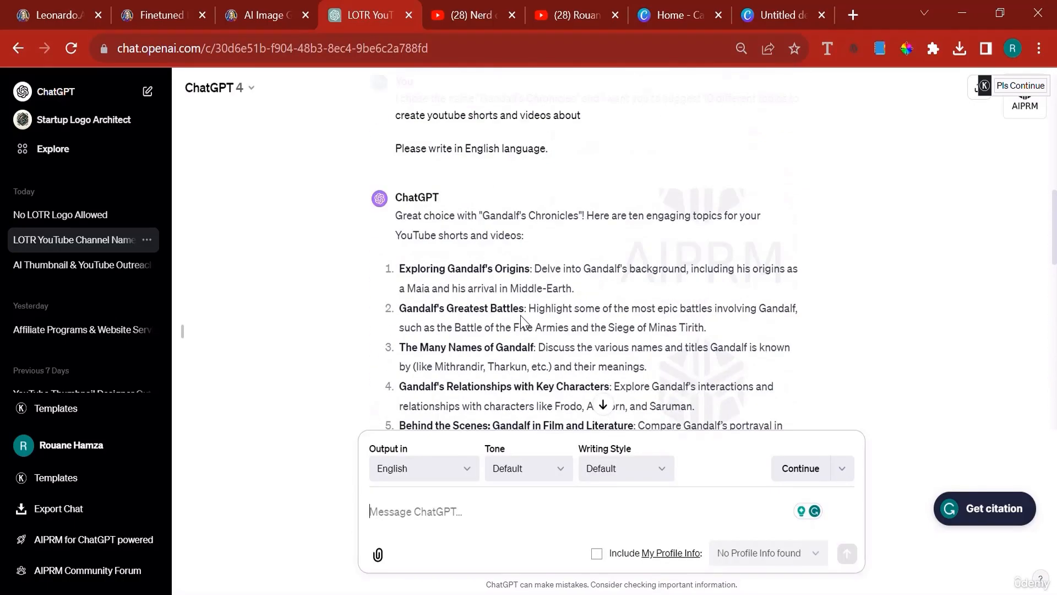
scroll(517, 320, "up", 6)
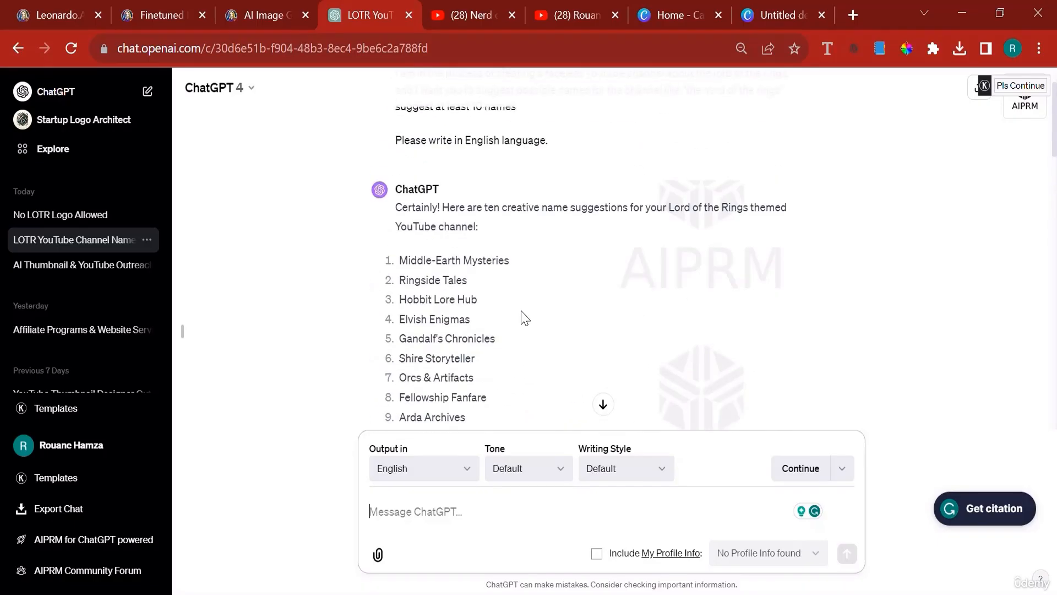
scroll(512, 320, "down", 5)
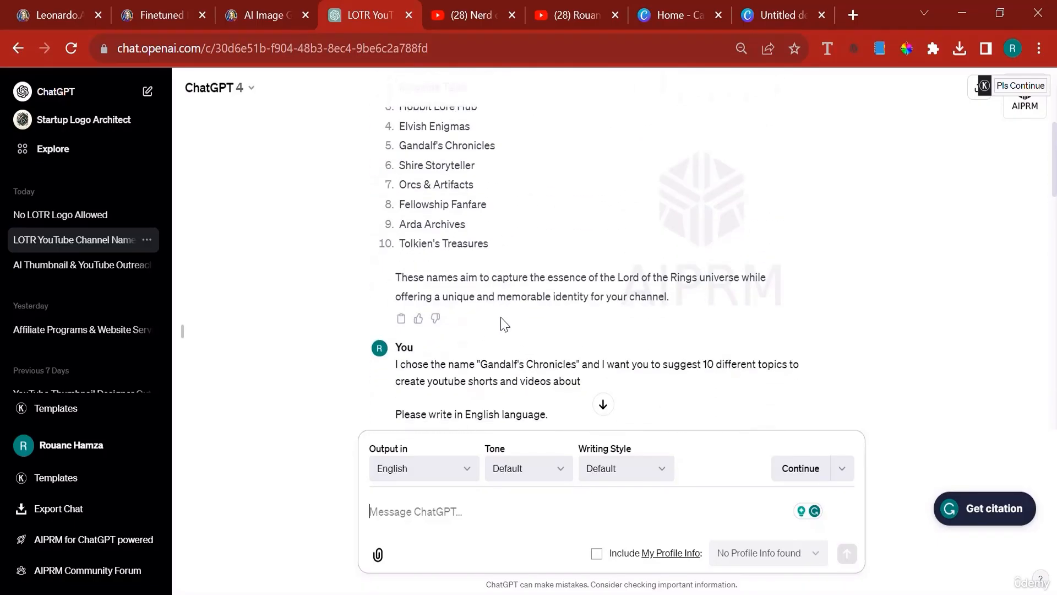
scroll(476, 290, "up", 5)
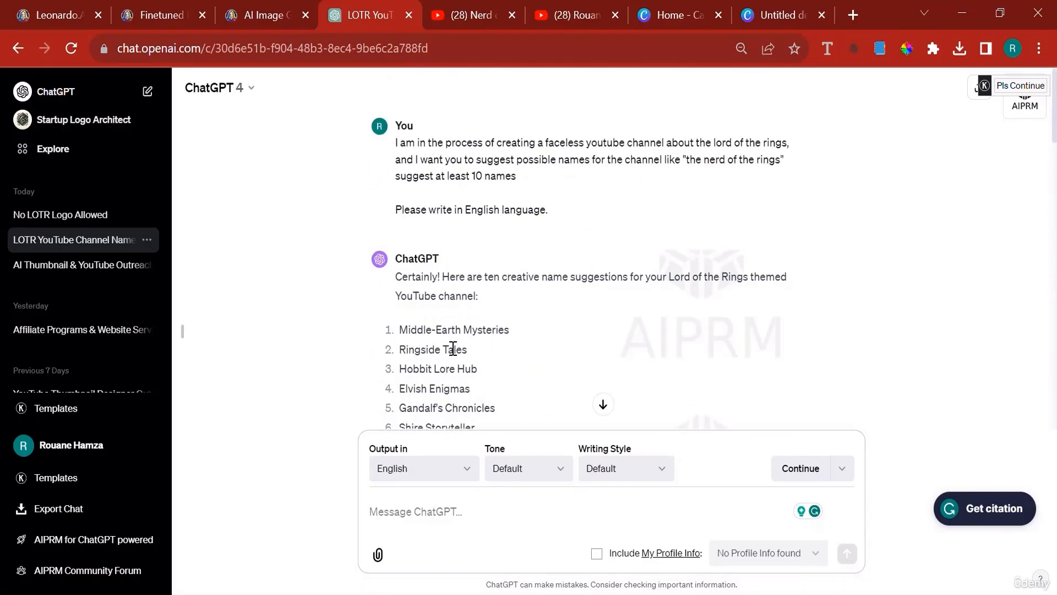
triple_click(453, 348)
right_click(457, 352)
left_click(501, 361)
Step: Return to the Canva logo design and name it "Ringside Tales - LOGO"
left_click(788, 15)
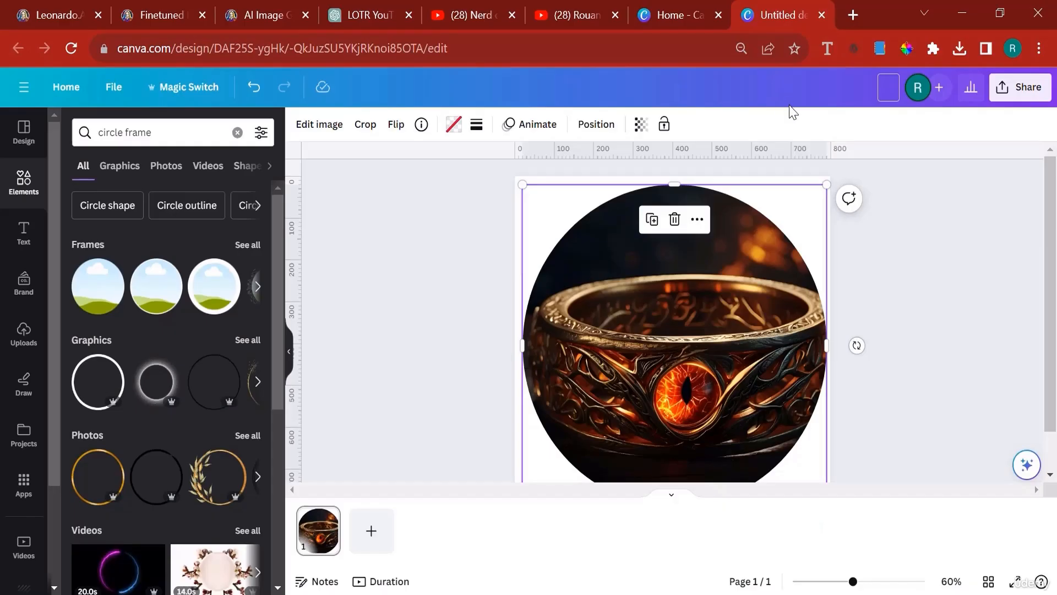
key("ctrl+v")
type("- mp")
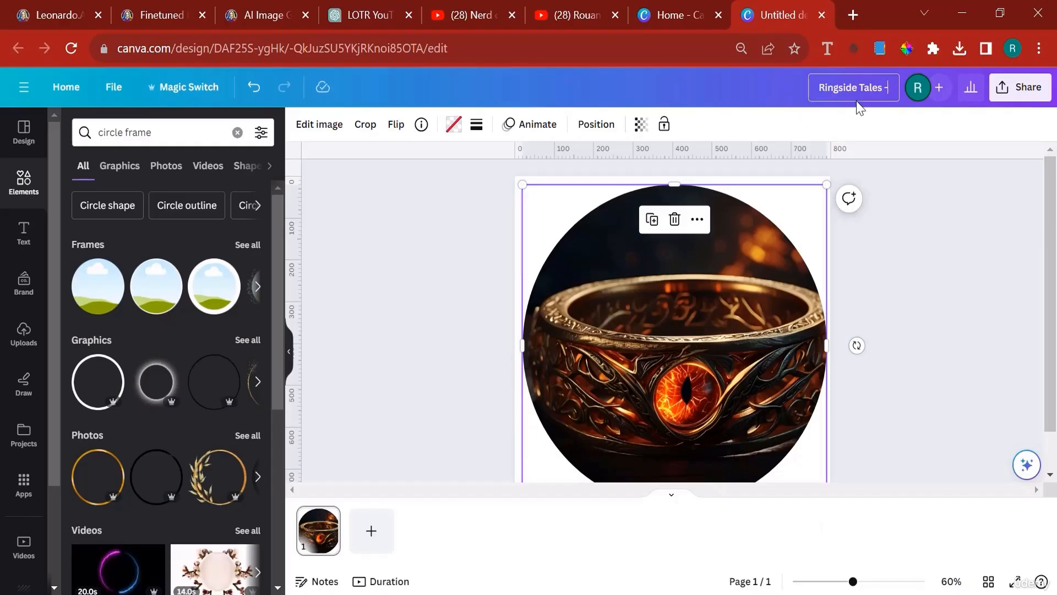
key("BackSpace")
key("BackSpace")
type("LOGO")
Step: Download the logo design as a PNG at 800 × 800 px with a transparent background
left_click(1019, 87)
left_click(860, 447)
left_click(852, 269)
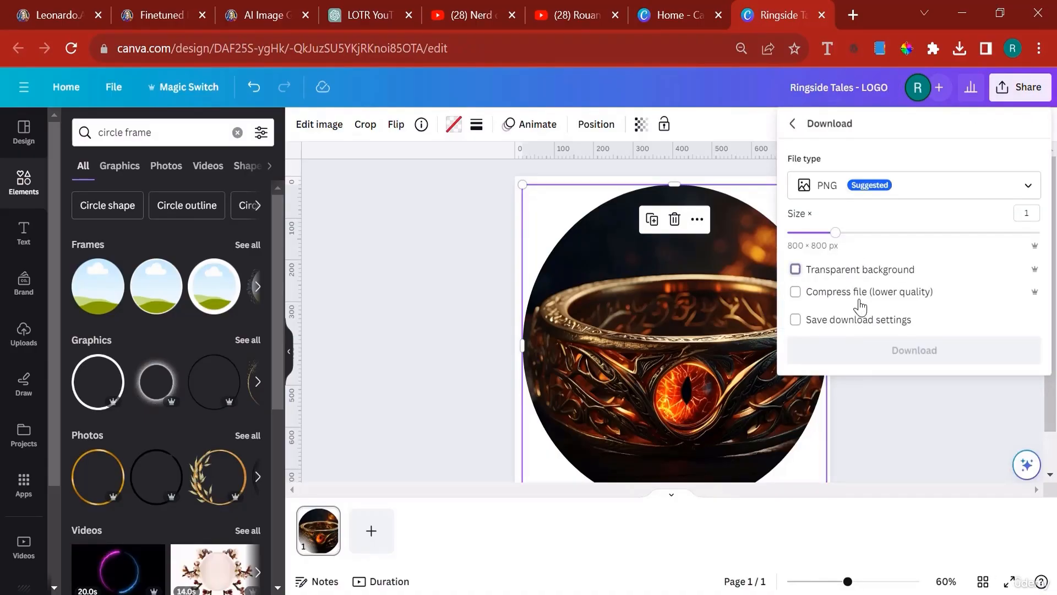
left_click(931, 361)
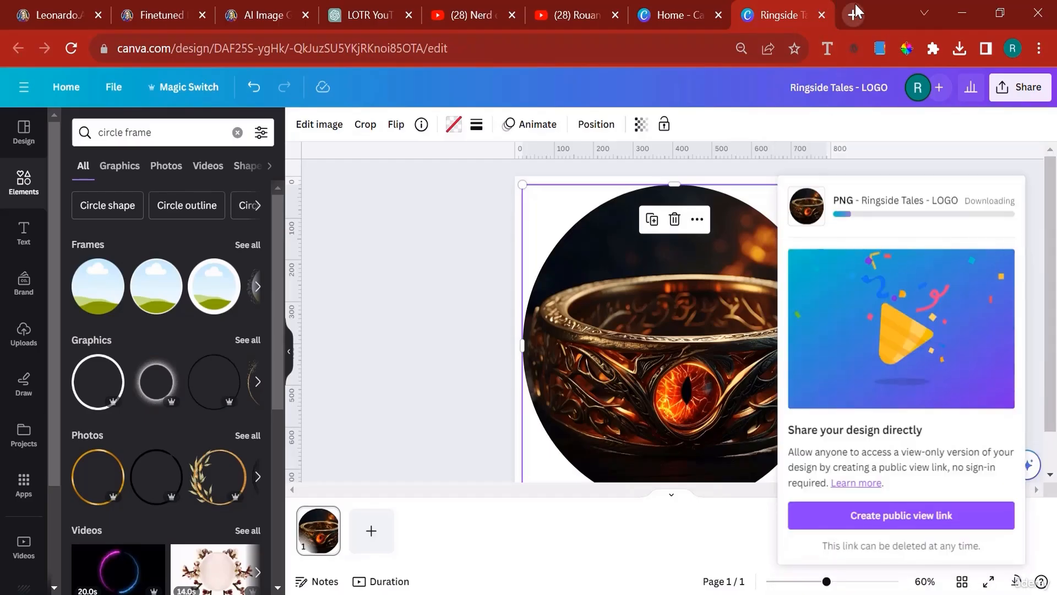
Step: Open google.com in a new browser tab
left_click(853, 15)
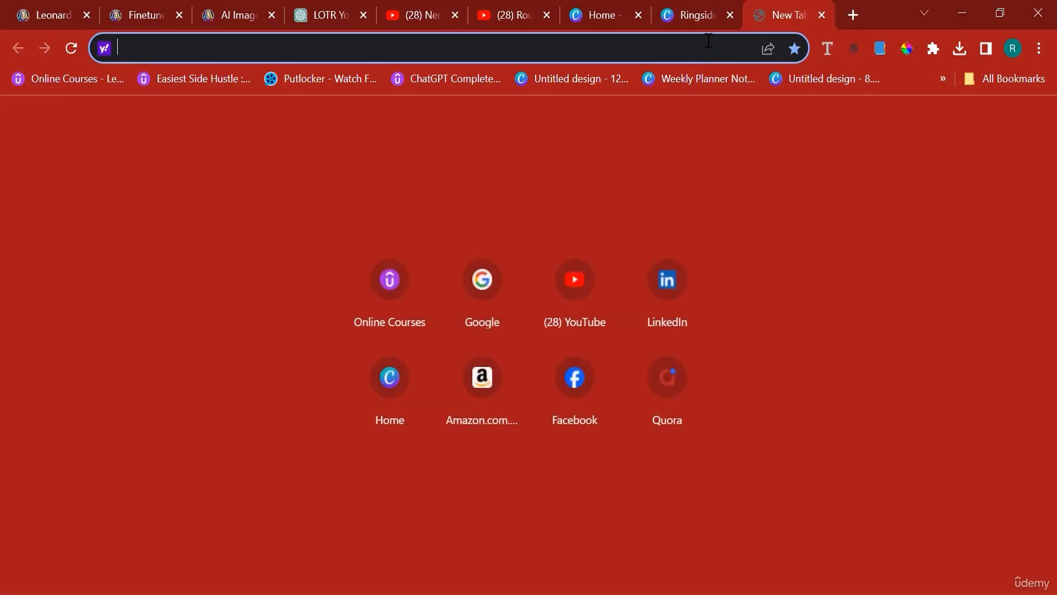
type("google.com")
key("Return")
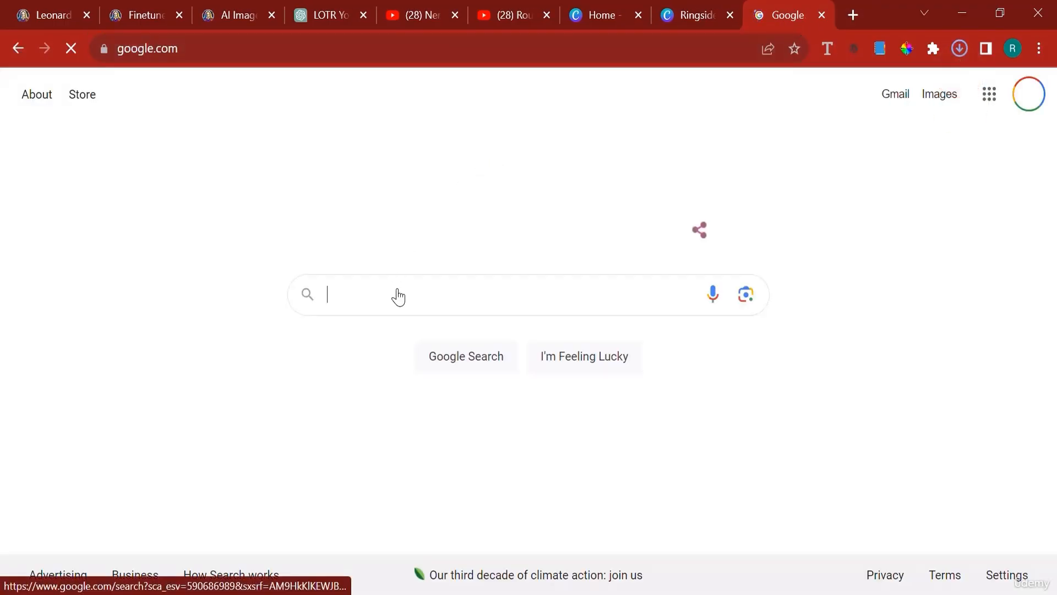
Step: Search for "REMOVE BG", look at the remove.bg background removal site, and close its tab
left_click(388, 305)
type("RELOVE")
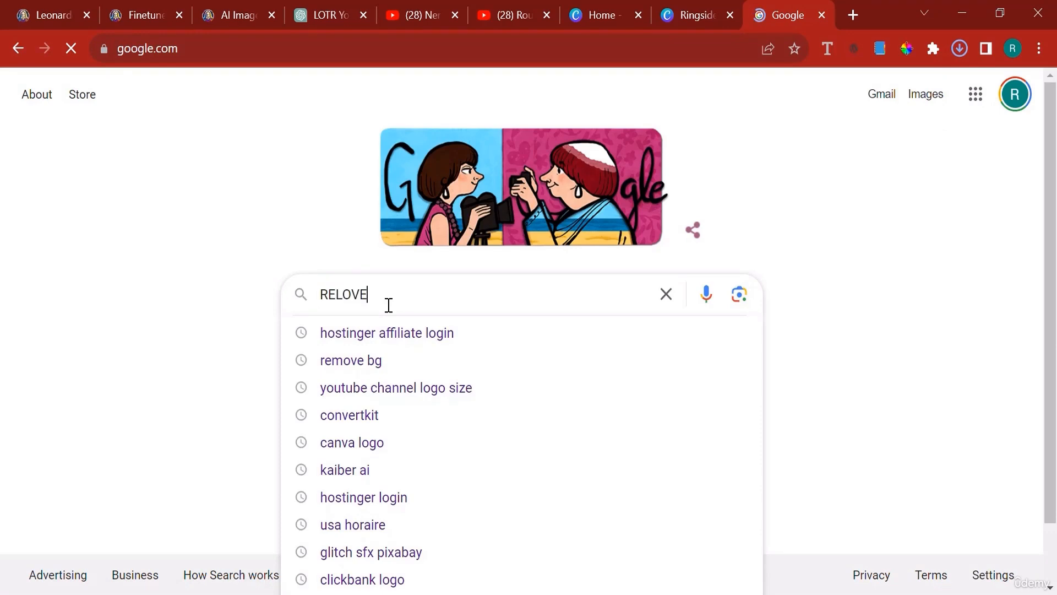
key("BackSpace")
key("BackSpace")
key("BackSpace")
type("MOVE")
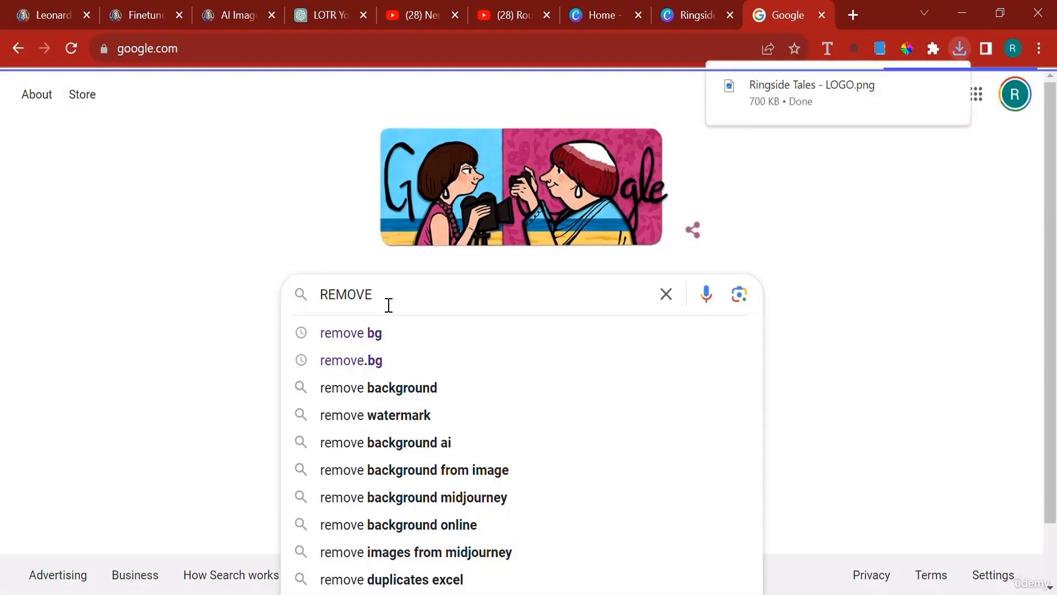
key("Return")
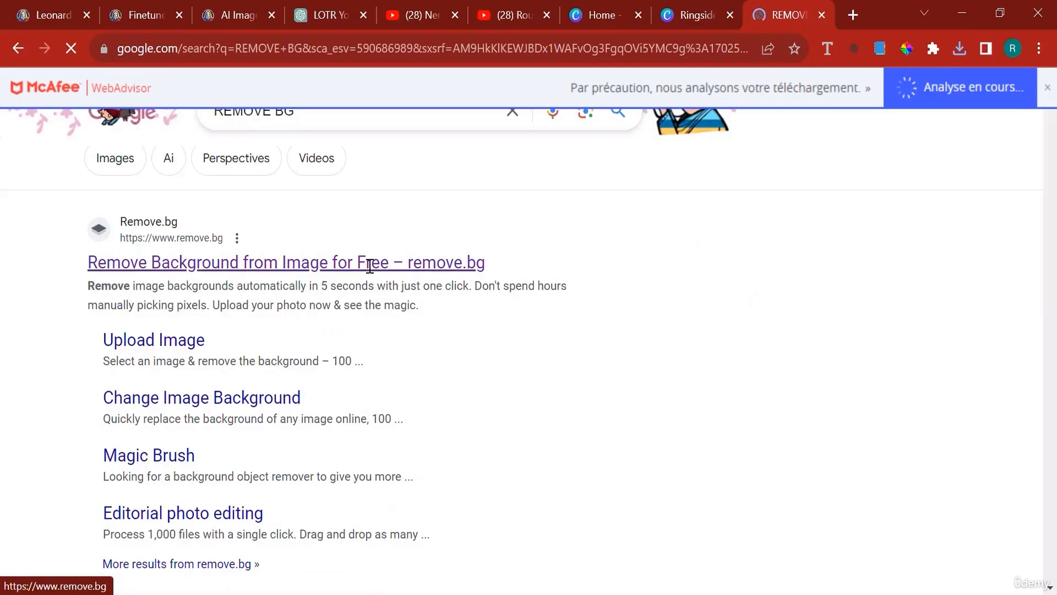
left_click(369, 266)
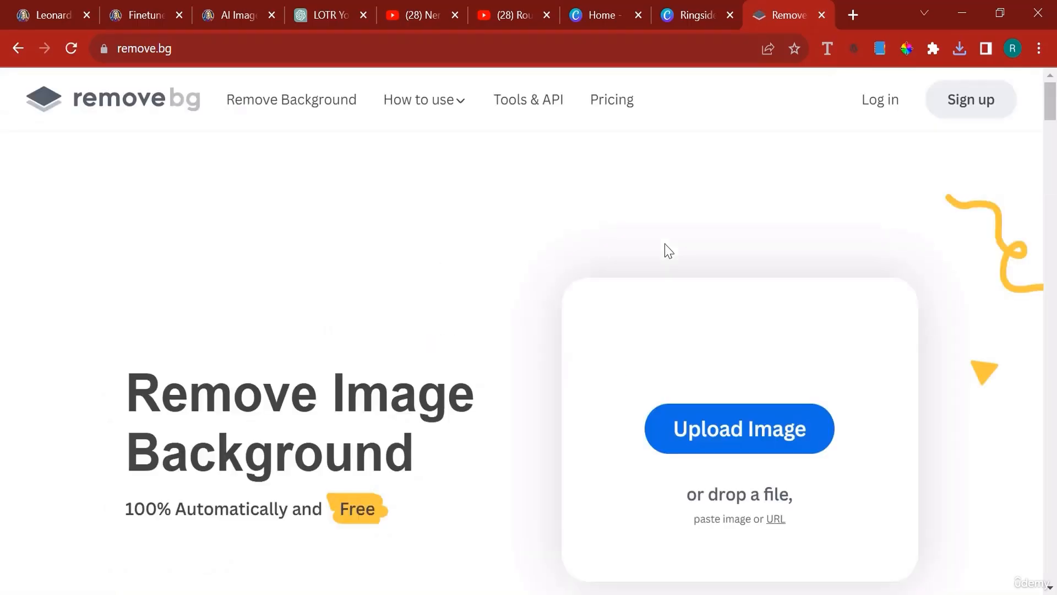
left_click(817, 20)
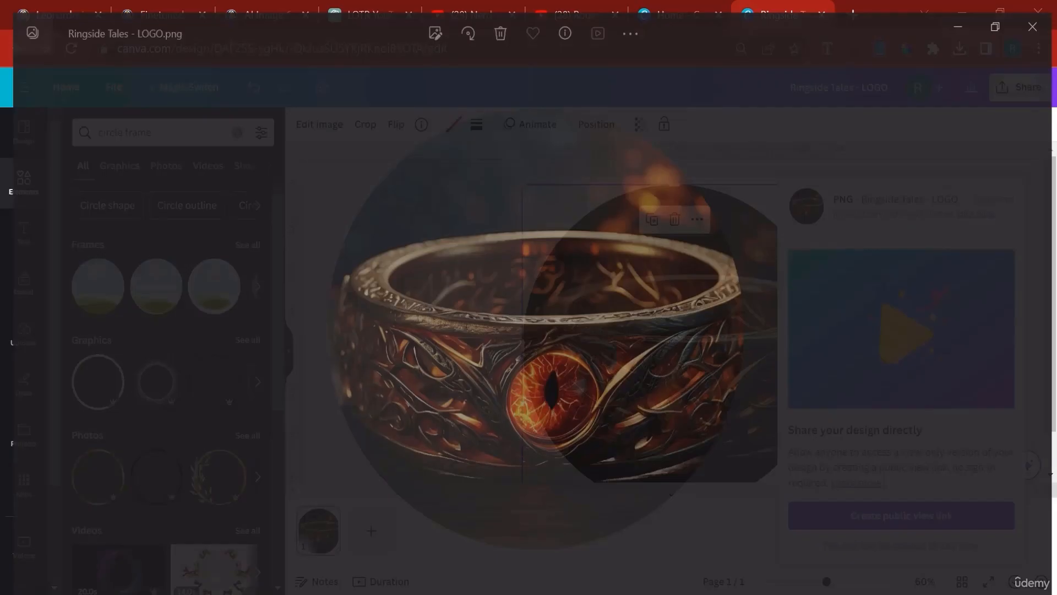
Step: Inspect the downloaded Ringside Tales - LOGO.png in the image viewer and close it
scroll(891, 439, "up", 1)
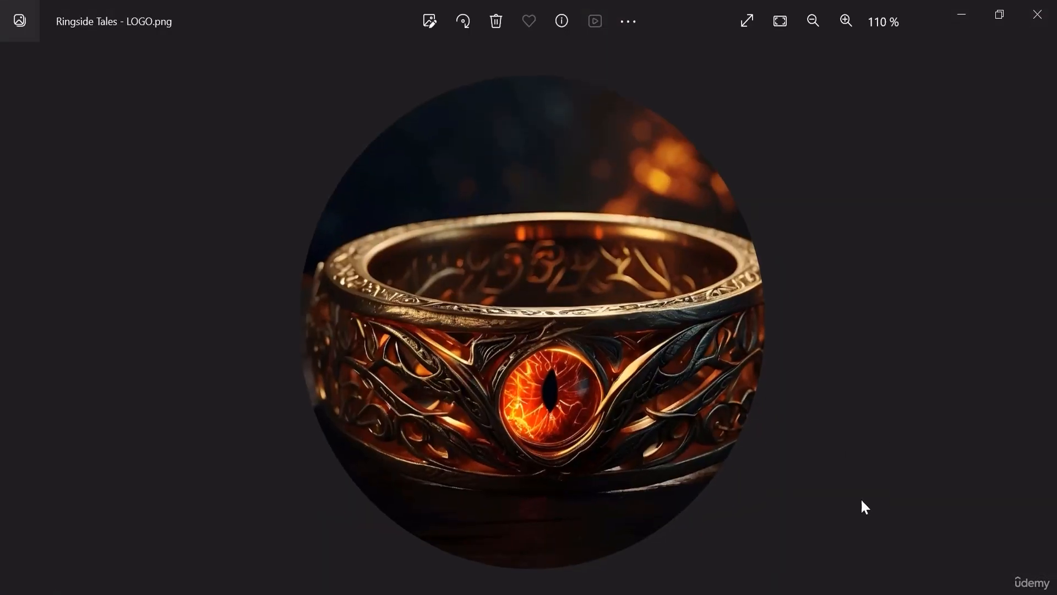
left_click(1037, 14)
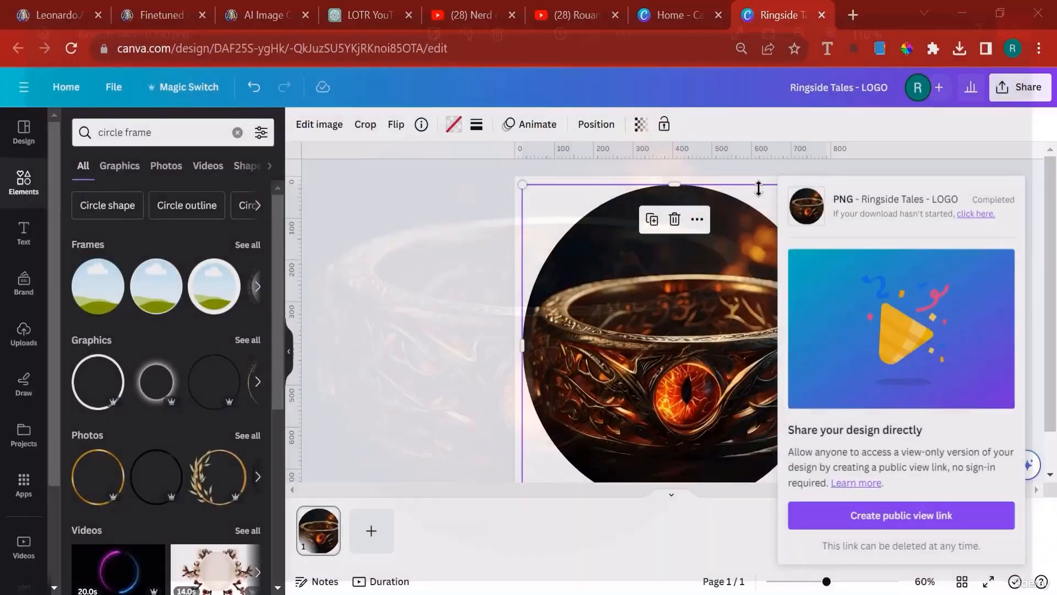